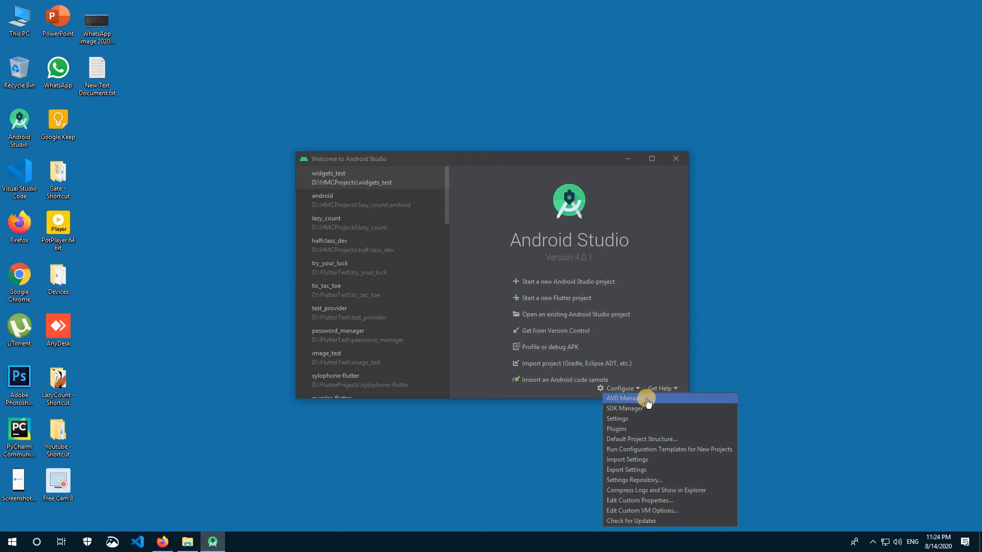
Start creating a new virtual device in the AVD Manager and choose the Pixel 2 phone as its hardware
click(647, 399)
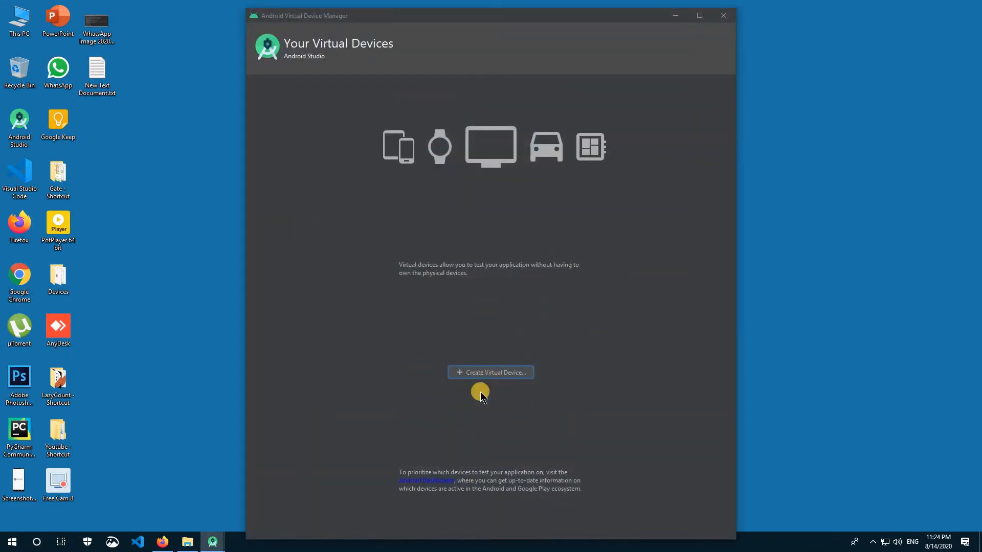
click(478, 373)
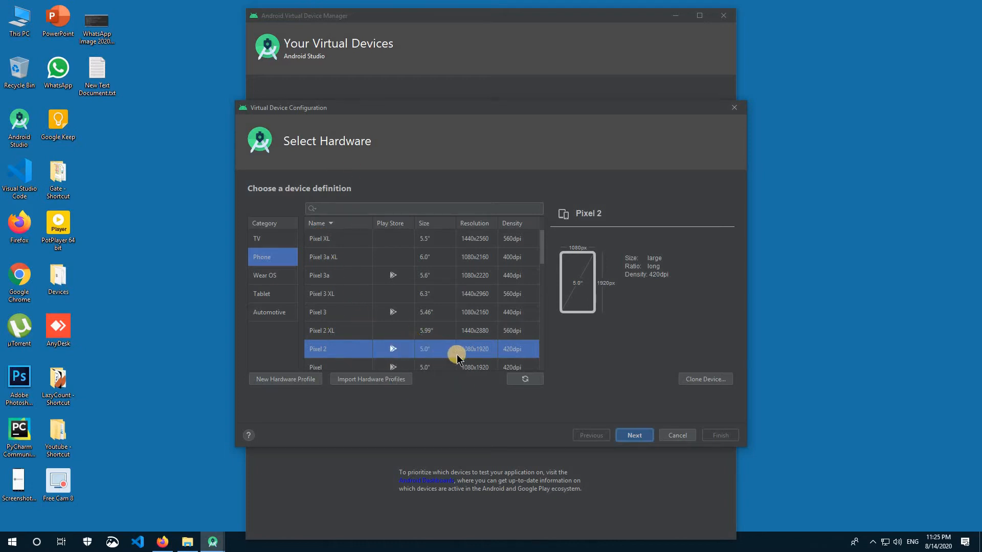
click(384, 357)
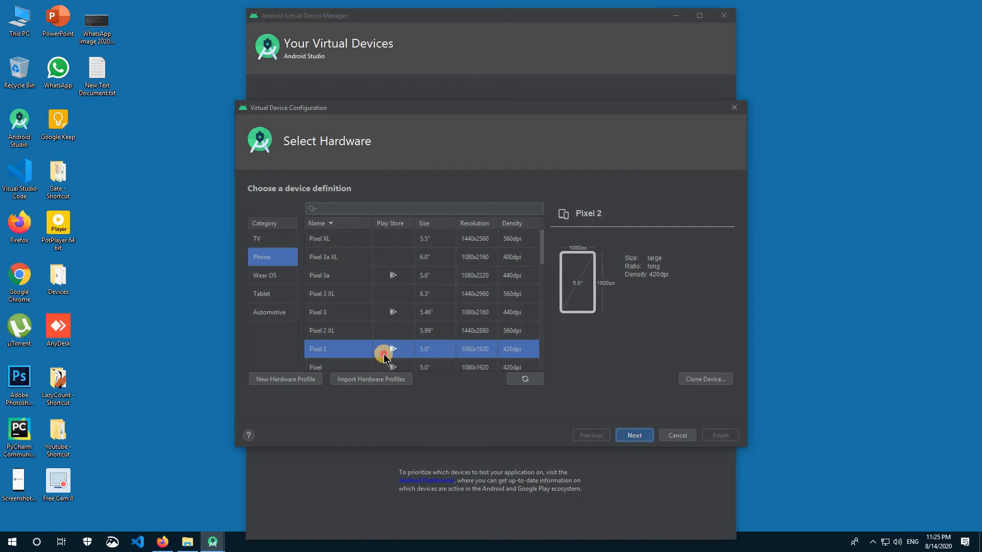
click(630, 436)
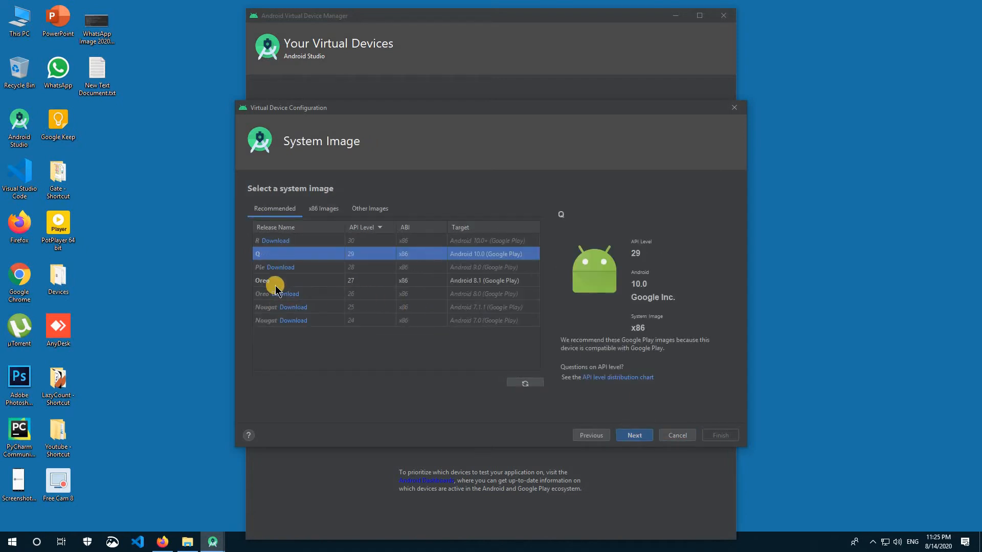
Download and install the Oreo API 26 x86 system image for Android 8.0
click(278, 281)
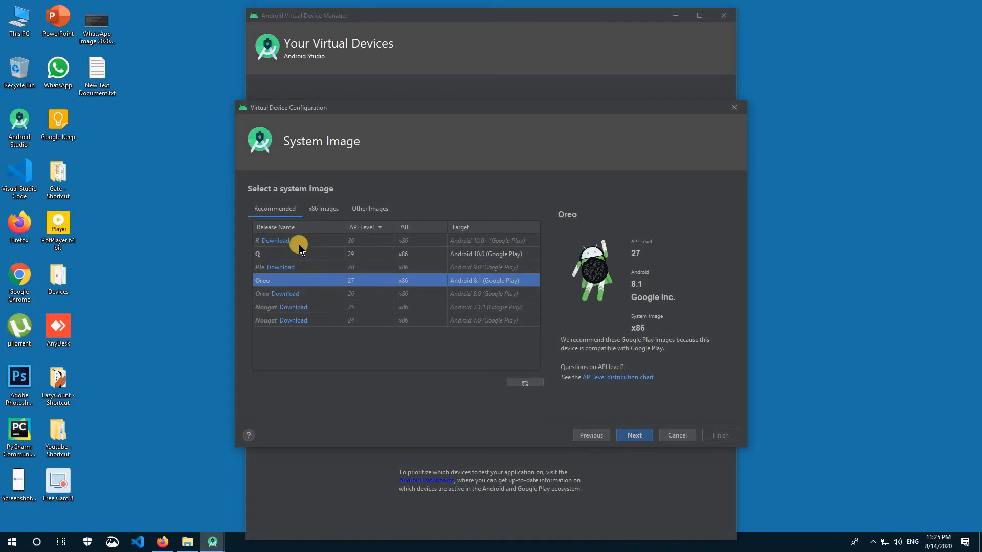
click(285, 295)
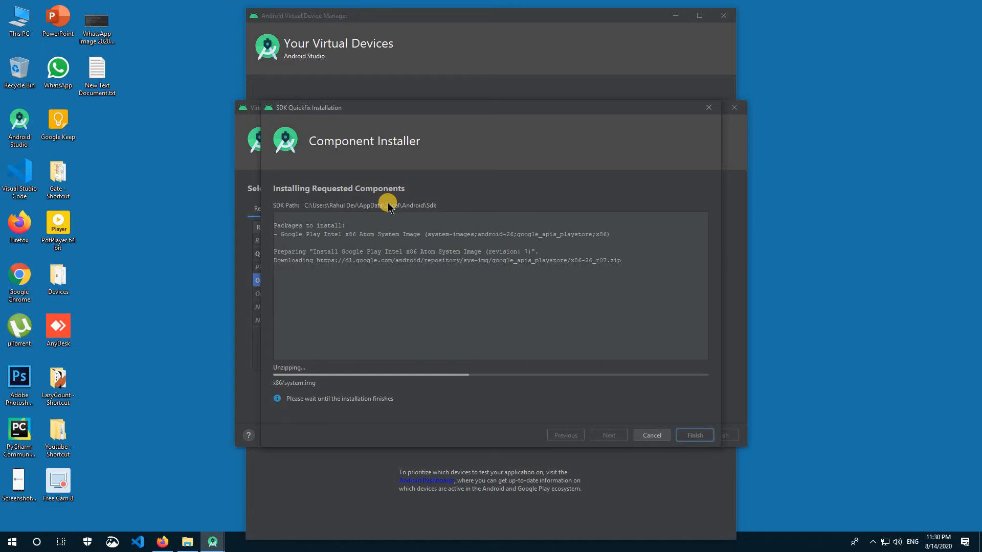
click(686, 436)
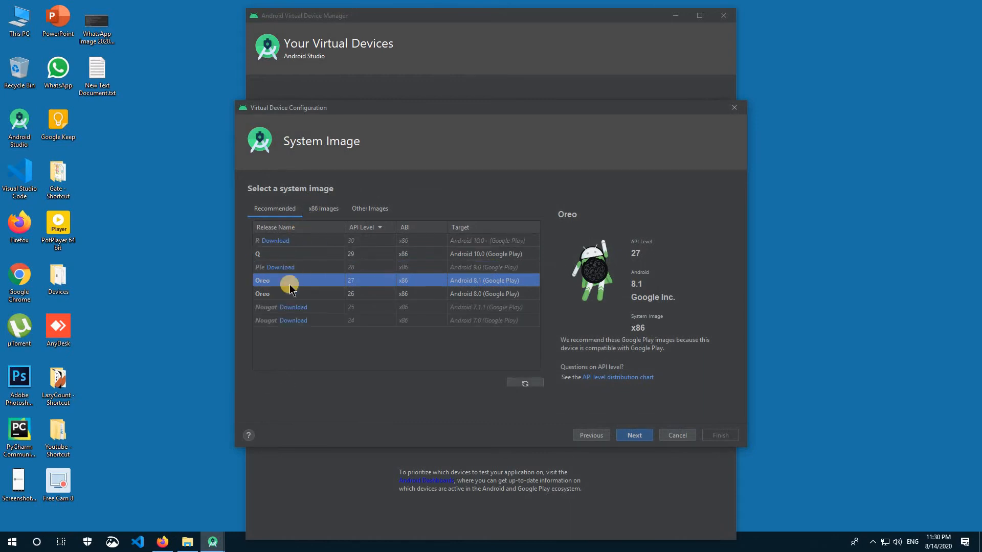
Choose the Oreo API 27 system image (Android 8.1, x86) for the virtual device and continue to its configuration
click(286, 252)
click(318, 265)
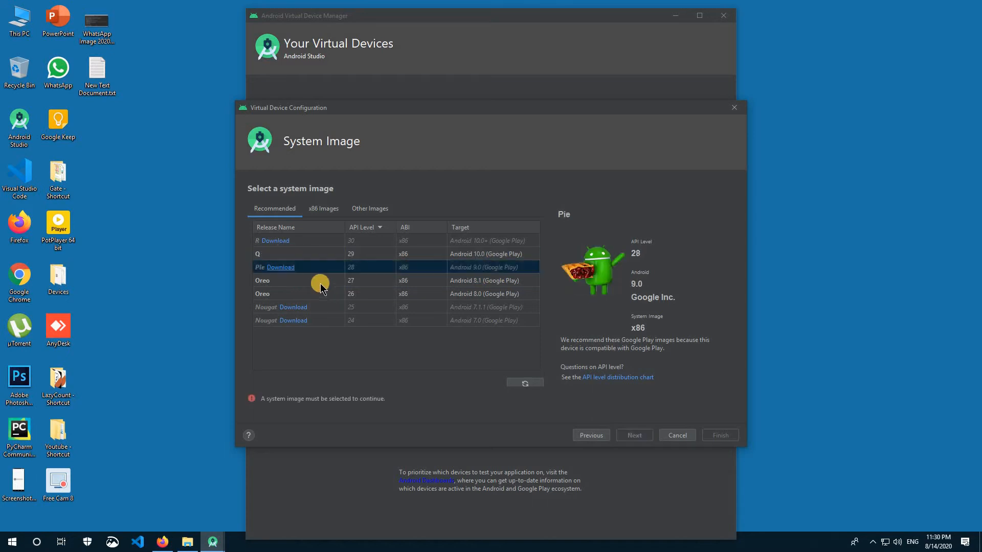
click(293, 281)
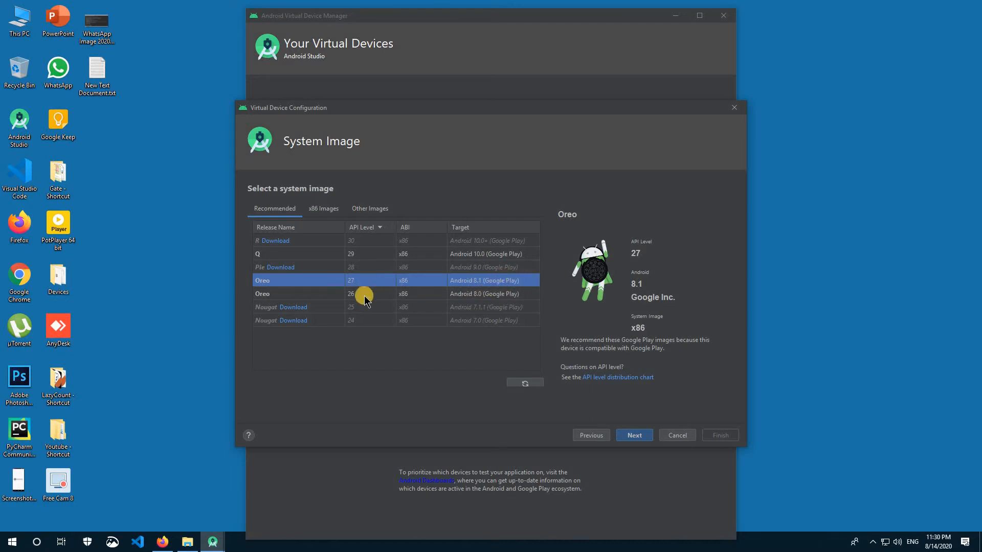
click(634, 435)
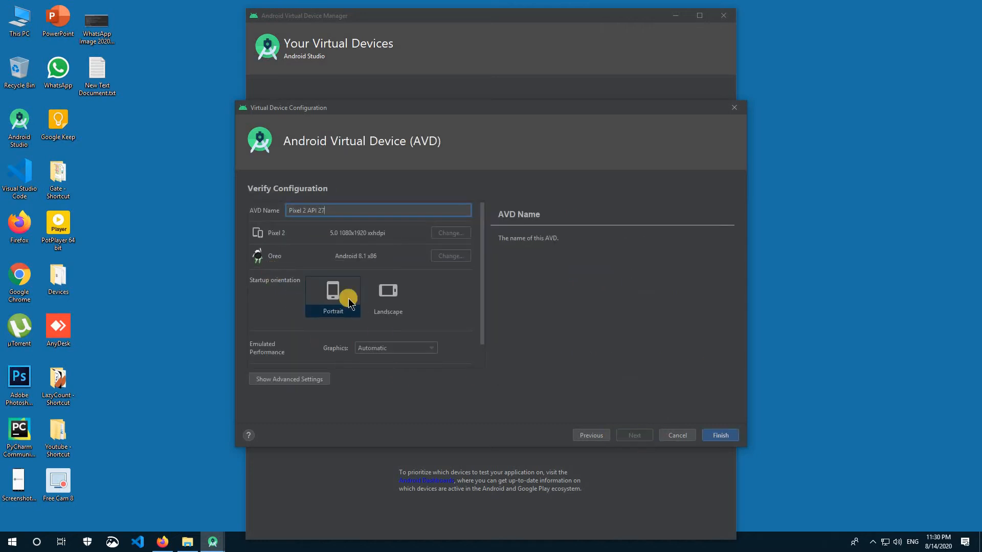
Set the virtual device's internal storage to 4 GB in the advanced settings and finish creating the device
scroll(333, 307, down, 2)
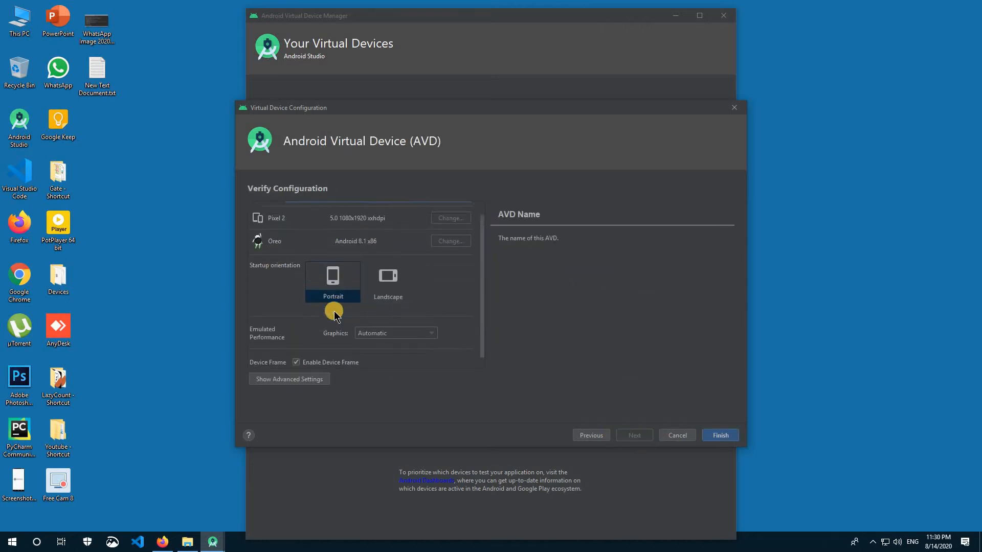
scroll(333, 311, up, 2)
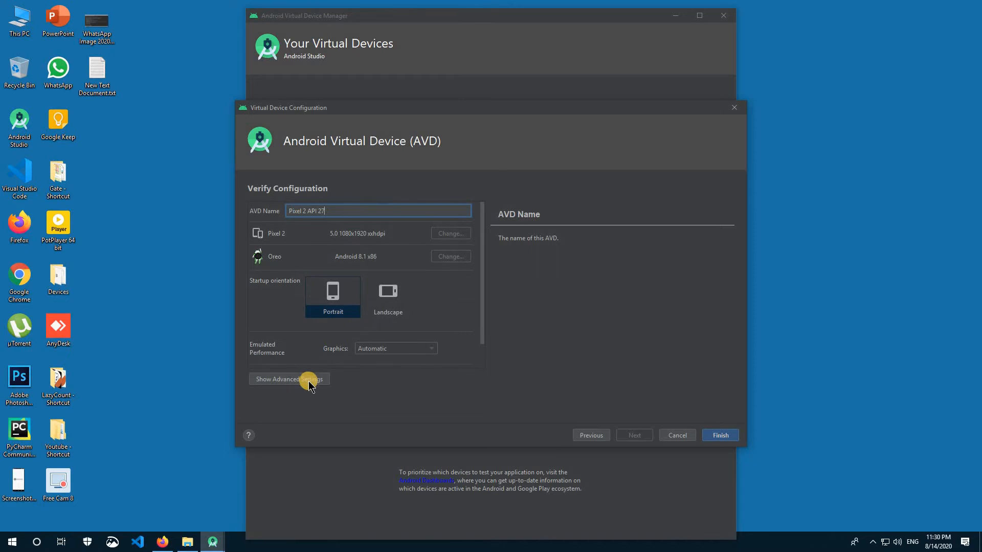
click(275, 382)
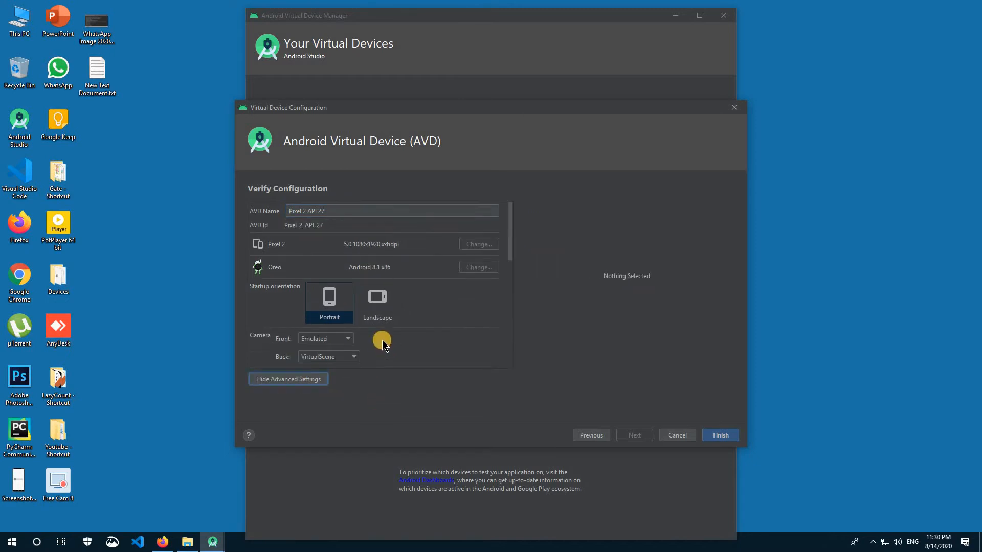
scroll(382, 344, down, 3)
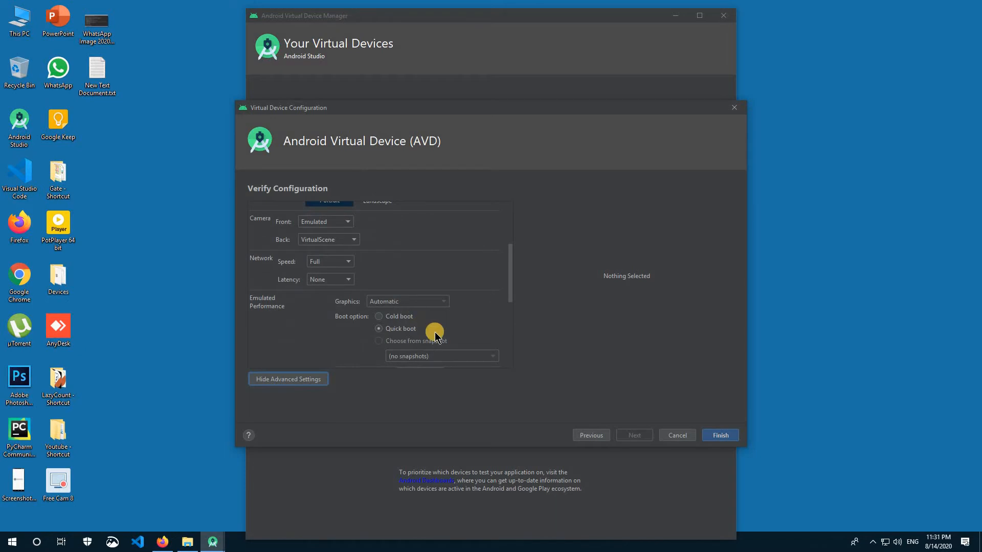
scroll(438, 307, down, 3)
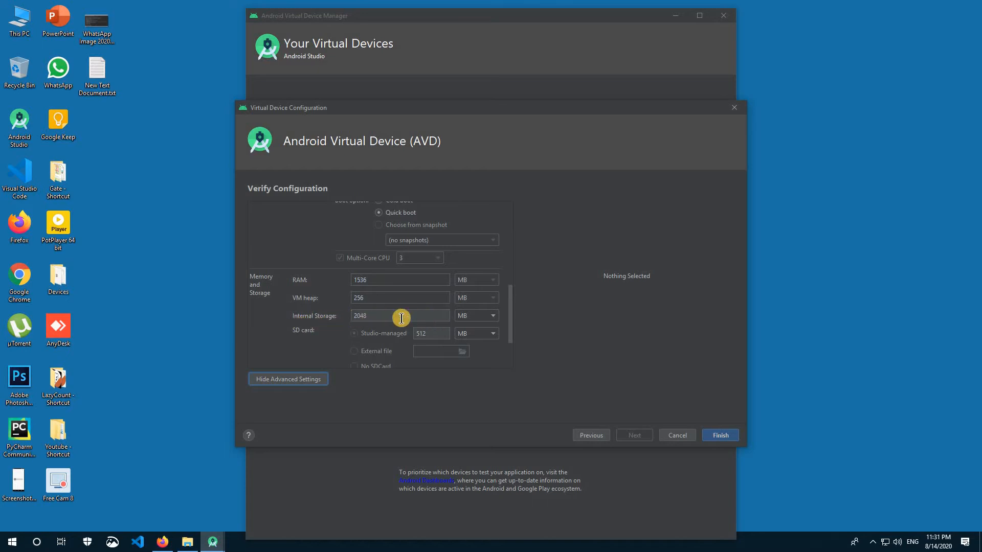
click(464, 315)
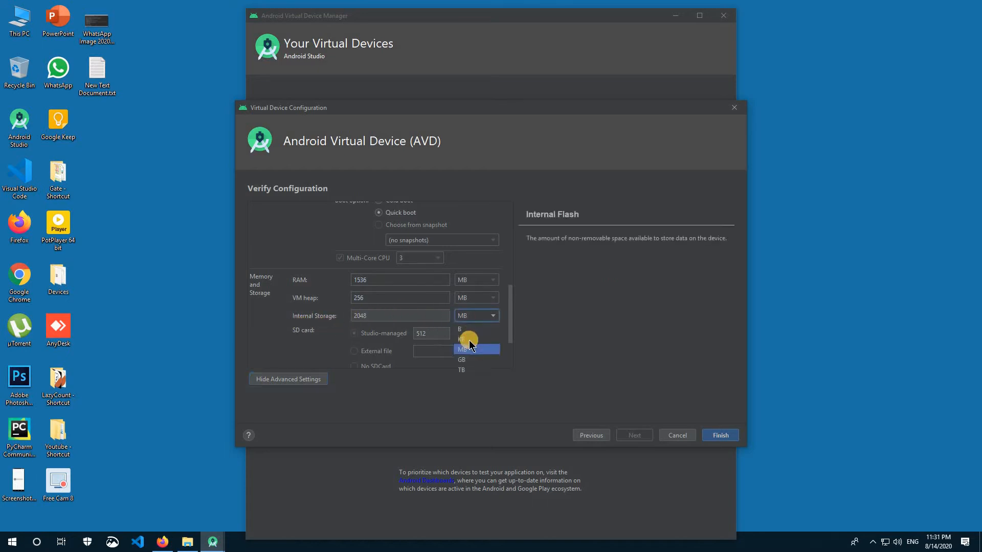
click(462, 360)
double_click(374, 318)
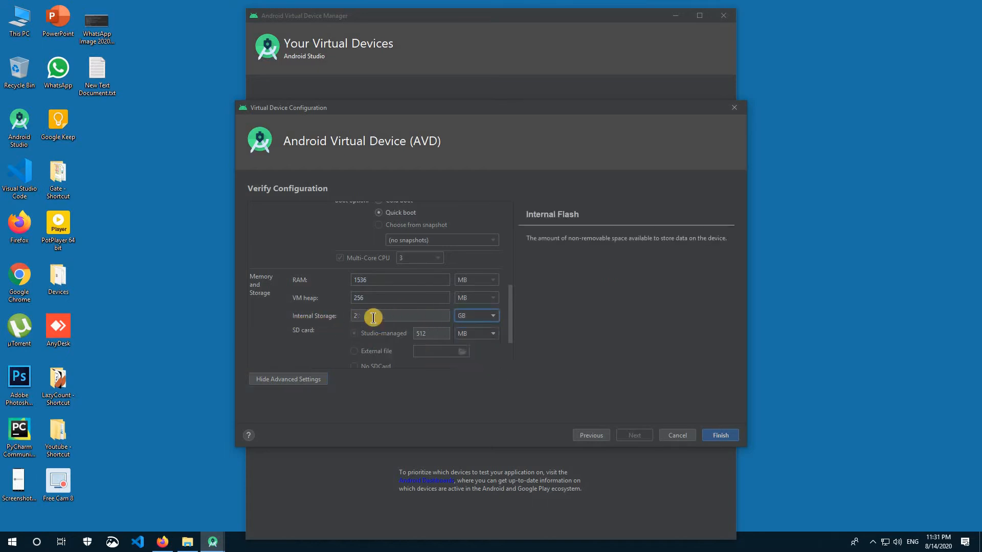
text(2)
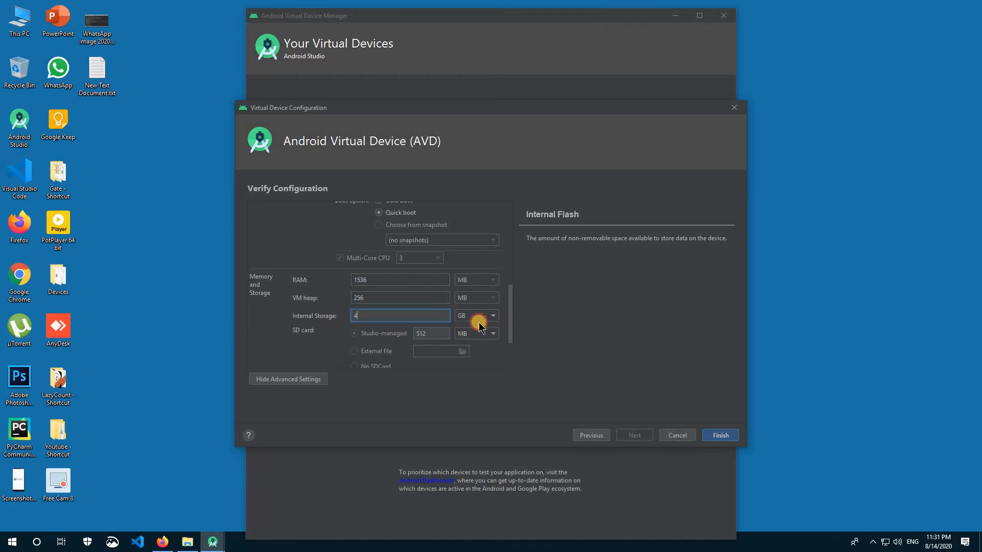
scroll(463, 322, down, 3)
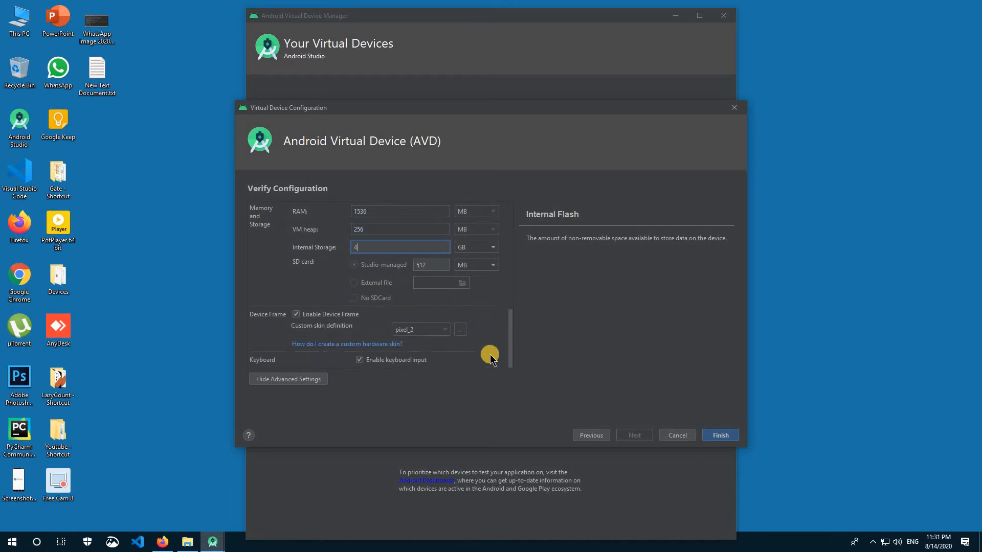
scroll(509, 361, up, 10)
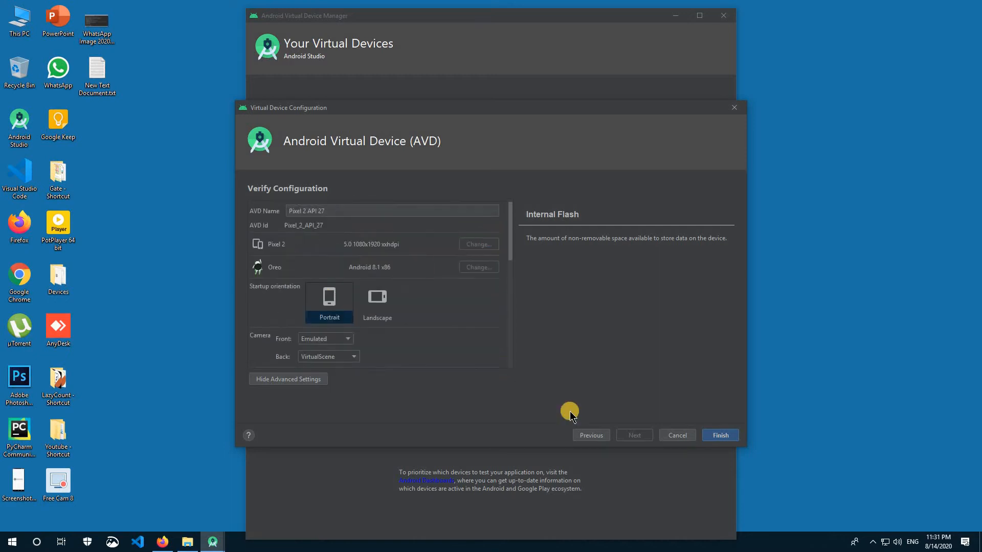
click(732, 437)
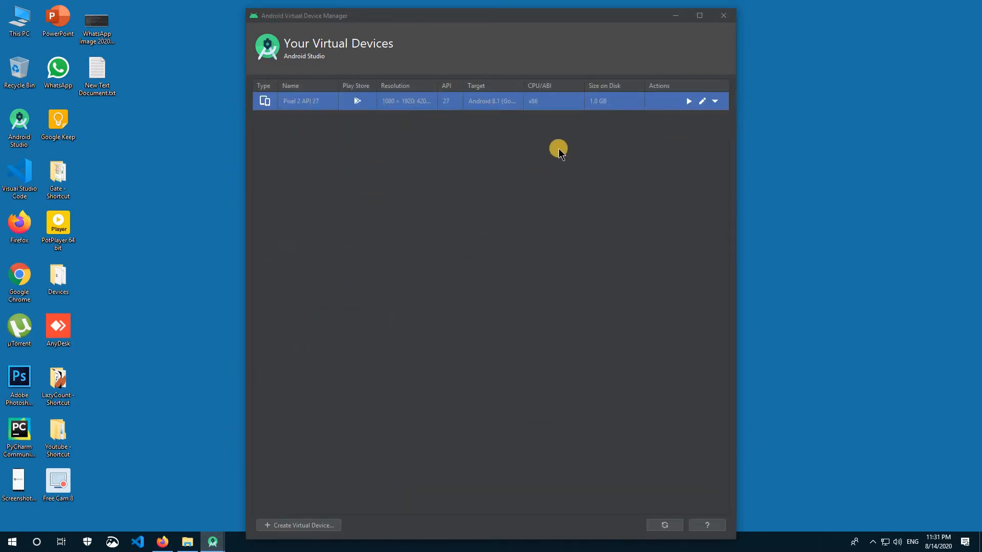
Launch the Pixel 2 API 27 virtual device, close the device manager and move the emulator fully onto the screen
click(687, 102)
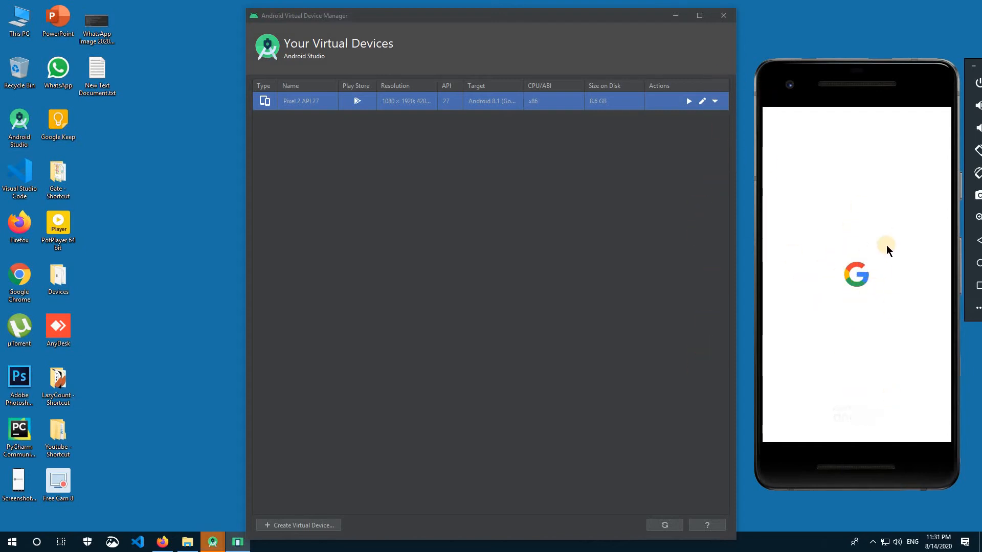
click(725, 22)
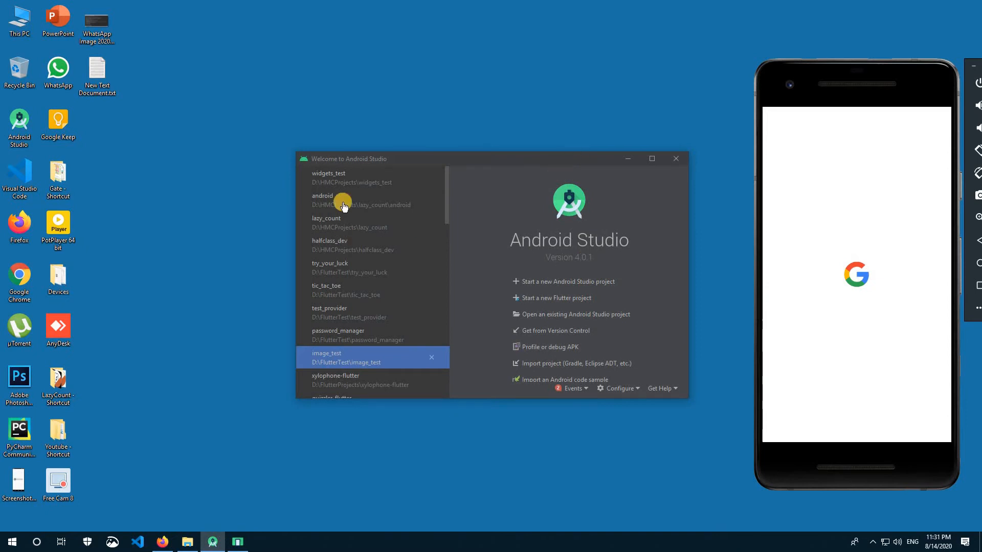
click(831, 273)
click(475, 311)
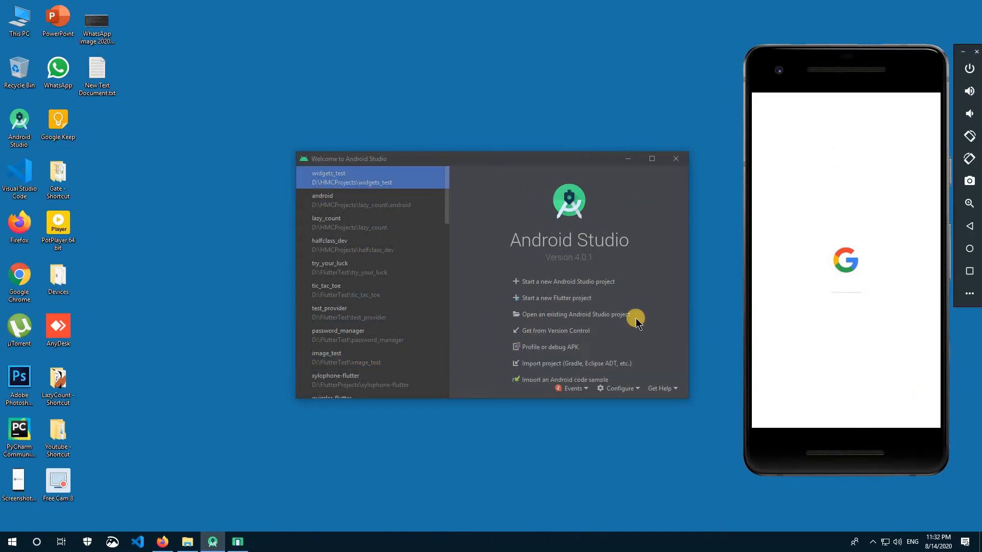
Start a new Flutter project of the Flutter Application type and go to its configuration
click(540, 304)
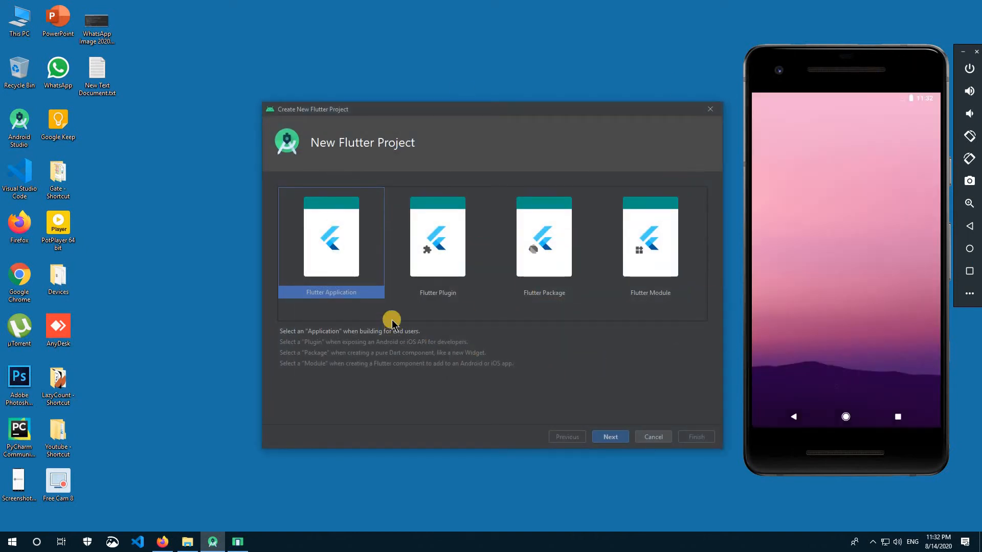
click(610, 438)
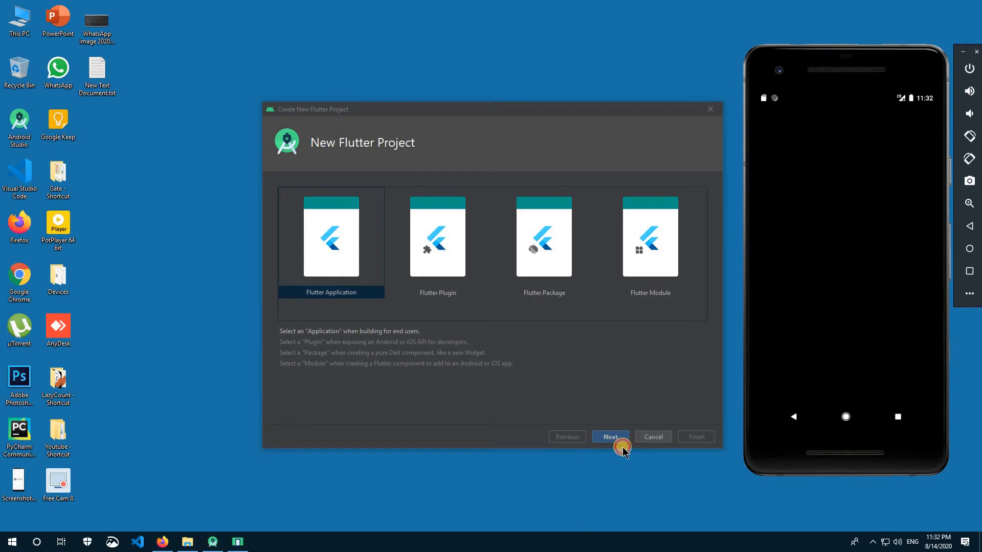
click(547, 472)
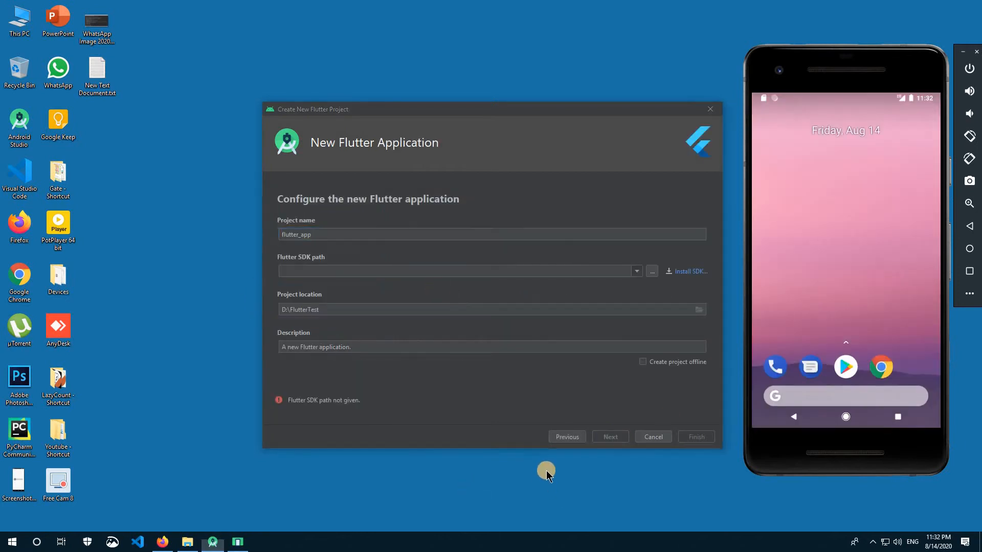
click(265, 250)
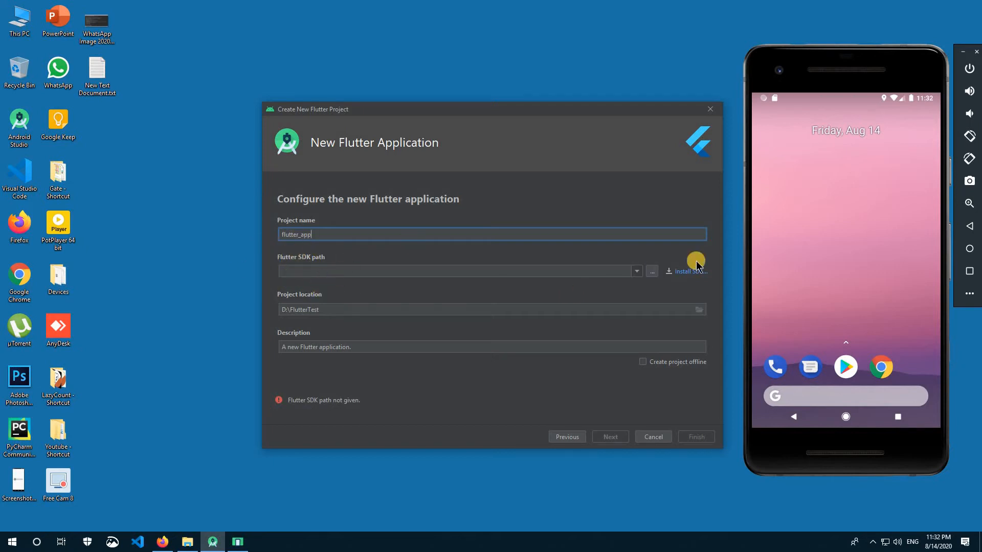
Set the Flutter SDK path to the C:\src\flutter\flutter folder
click(654, 272)
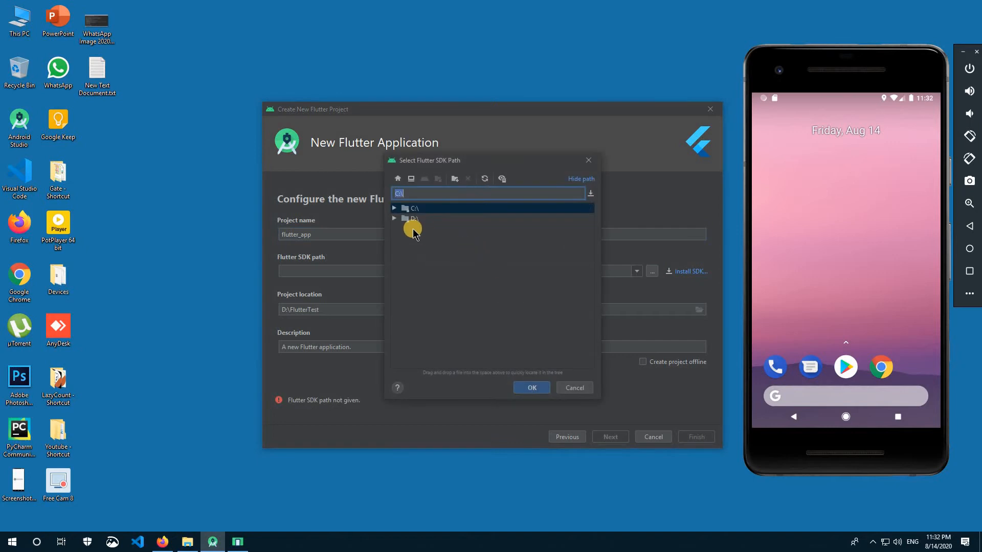
click(394, 209)
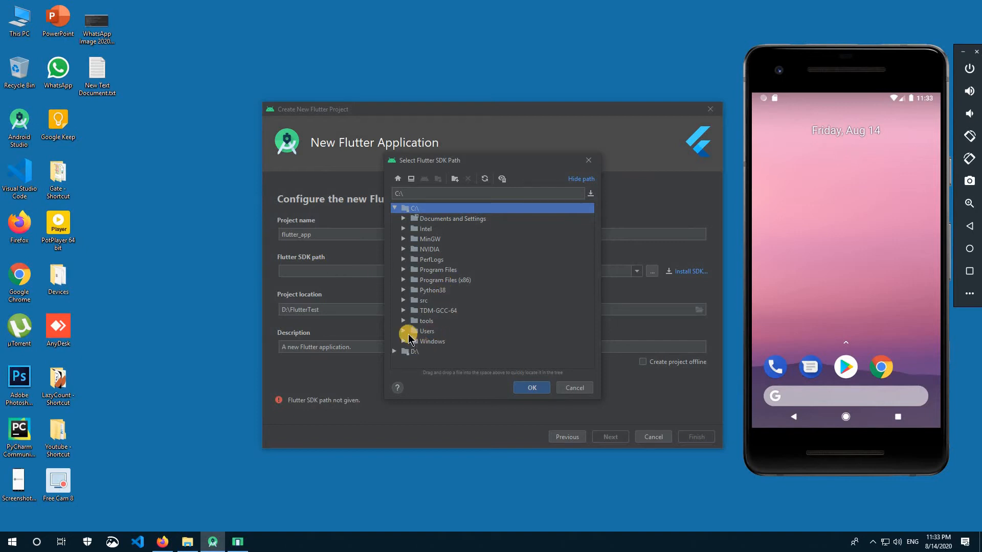
click(404, 301)
click(425, 311)
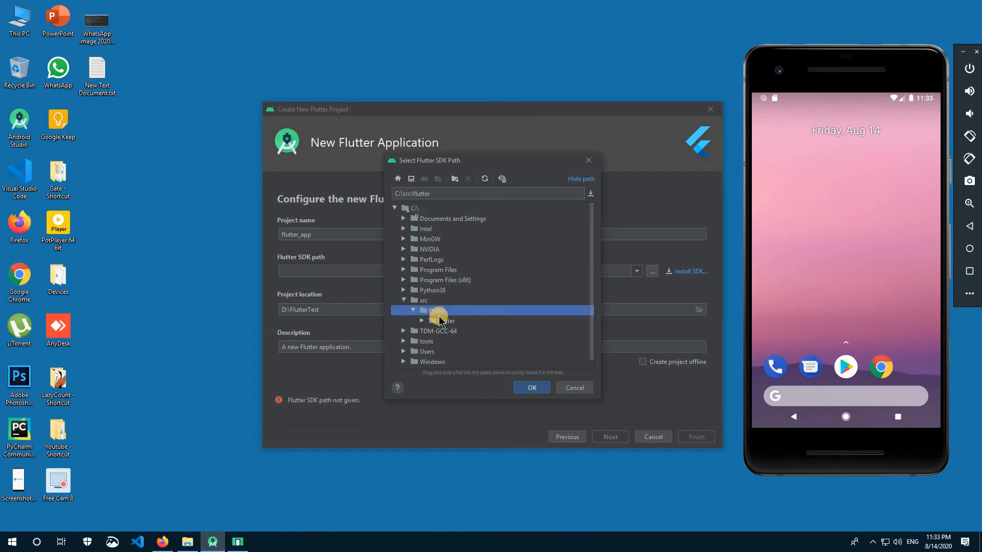
click(441, 323)
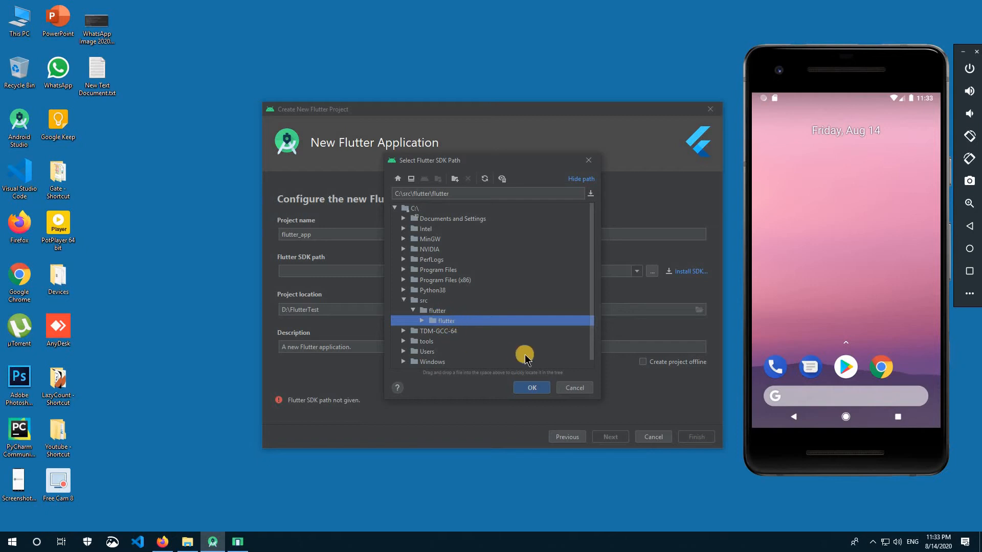
click(537, 391)
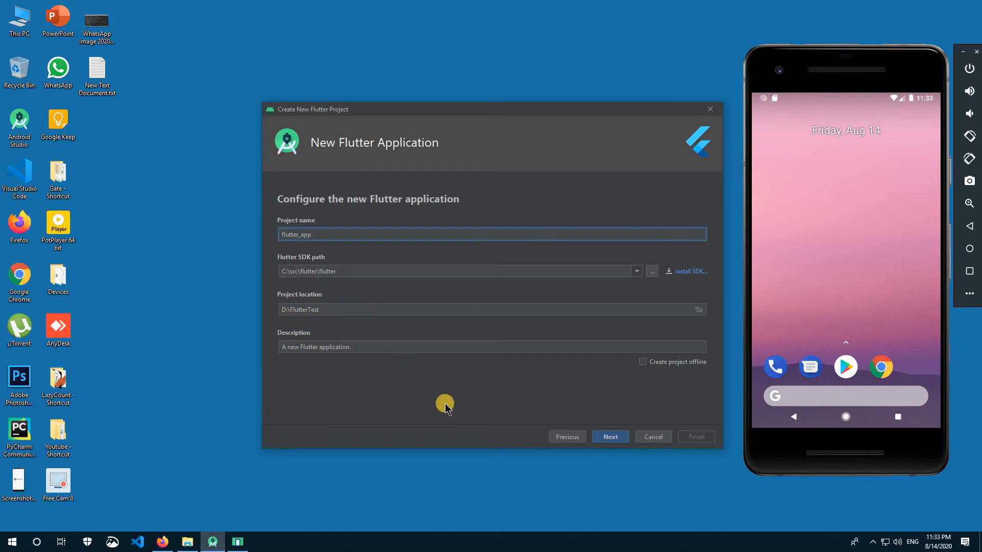
Continue to the package name settings of the new Flutter project and examine the parts of the suggested package name
click(617, 438)
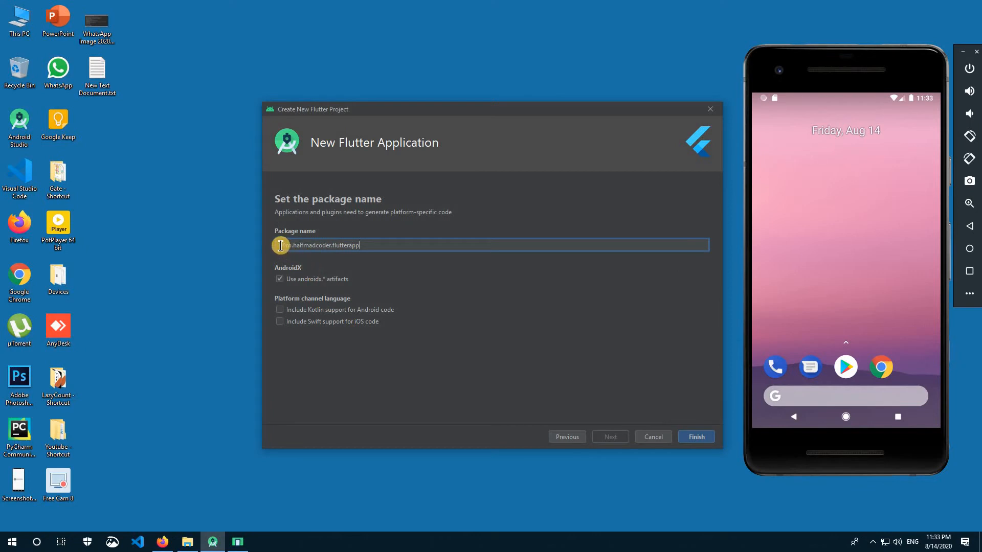
drag(280, 246, 395, 245)
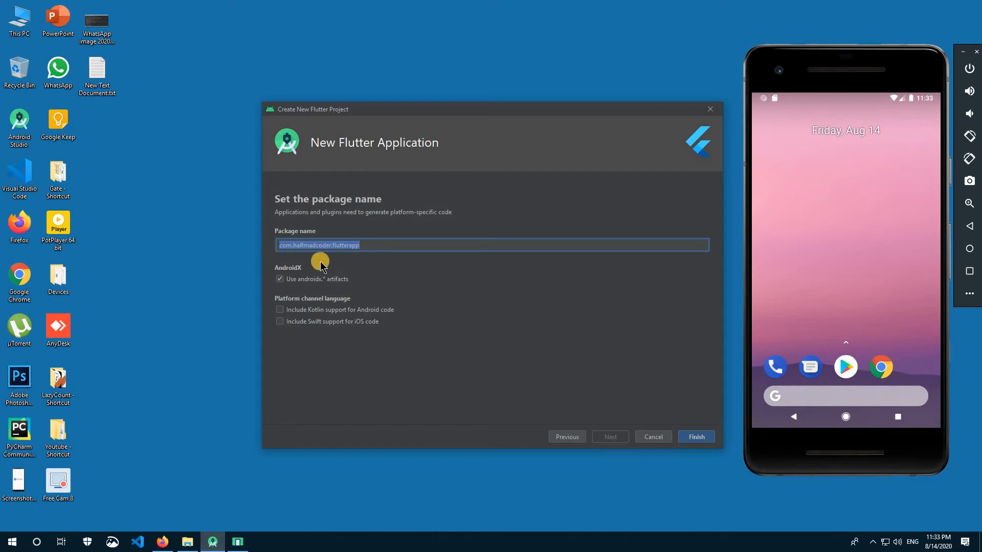
click(297, 245)
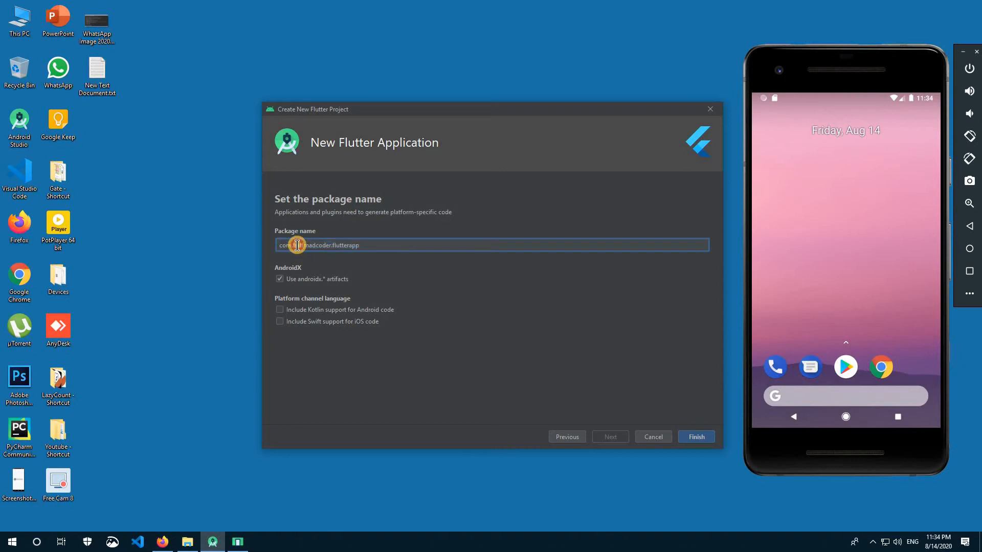
double_click(297, 245)
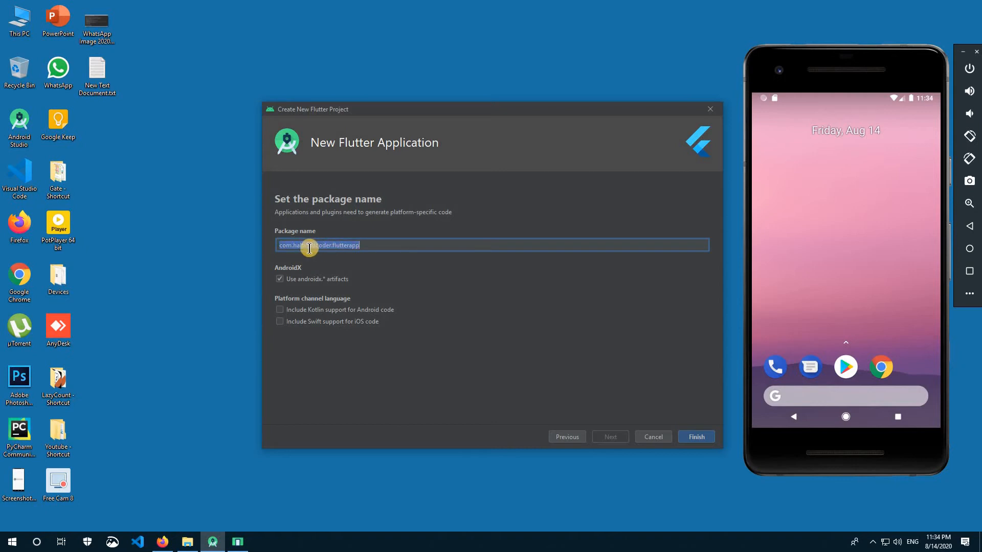
click(276, 250)
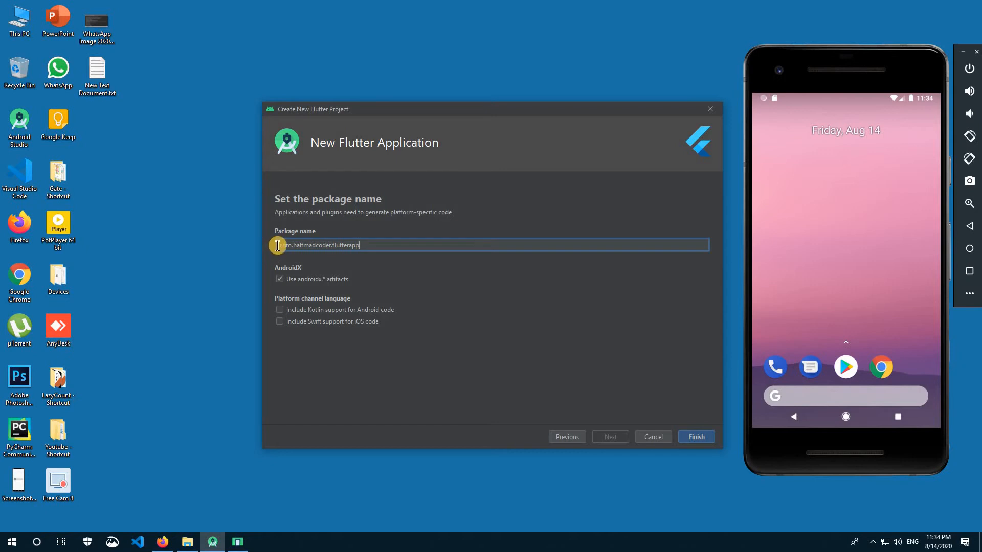
drag(296, 245, 341, 248)
double_click(338, 246)
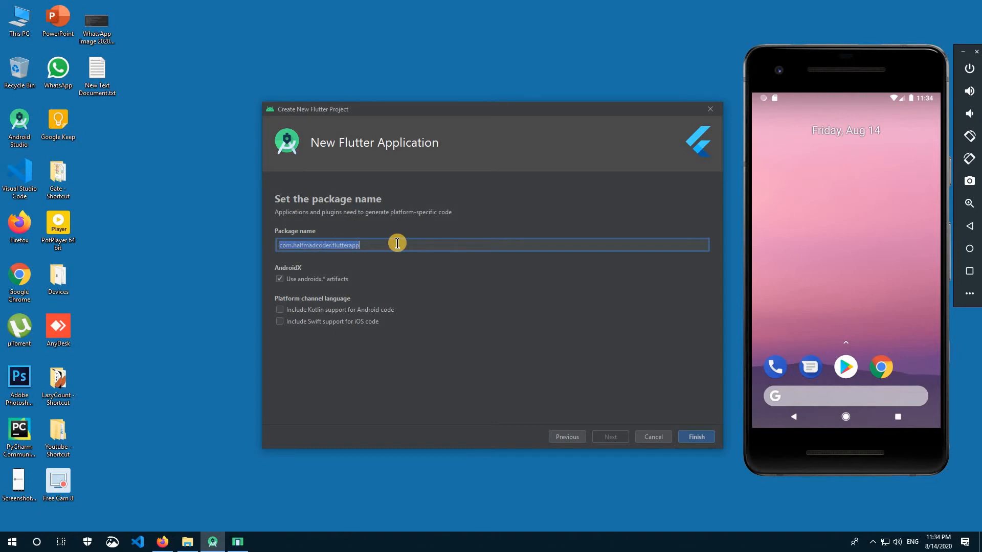
click(388, 248)
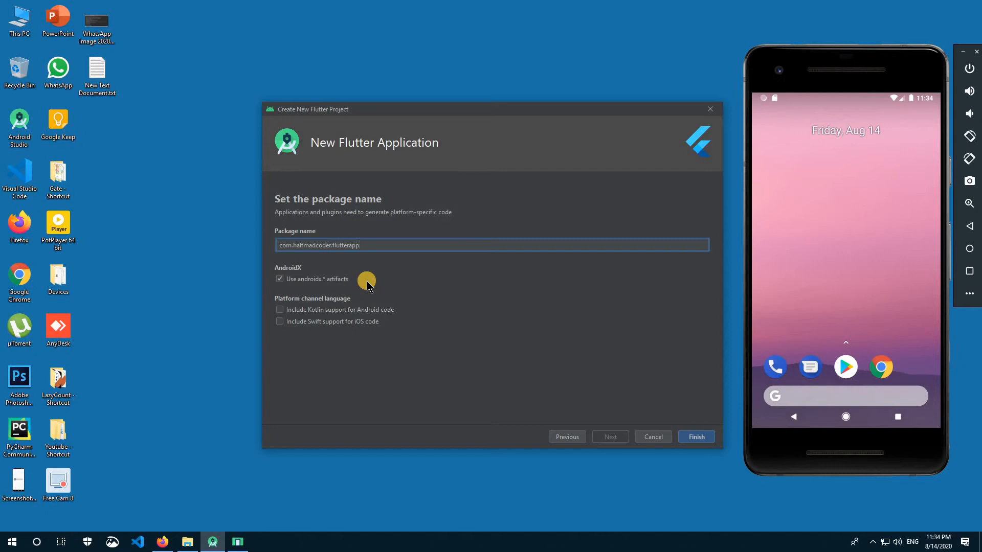
double_click(302, 246)
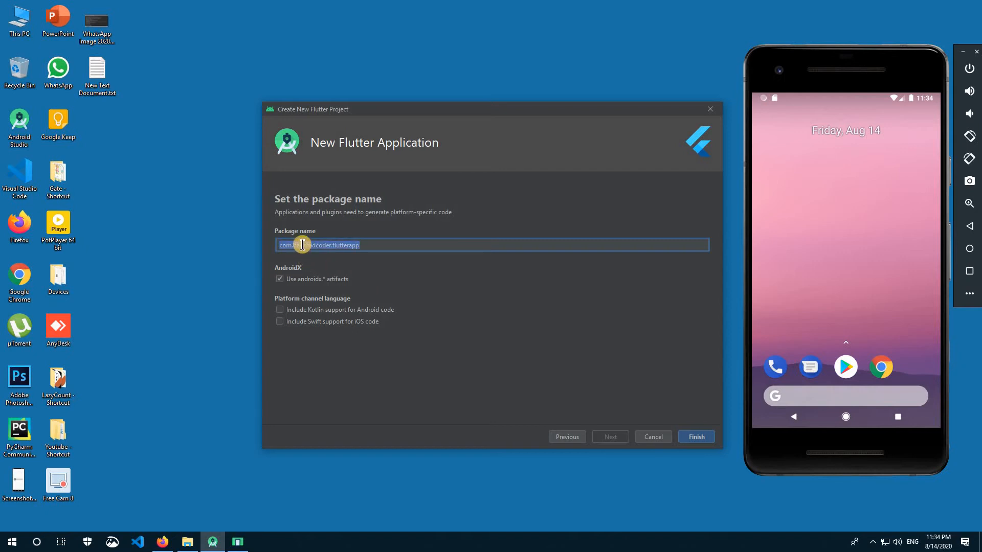
double_click(317, 250)
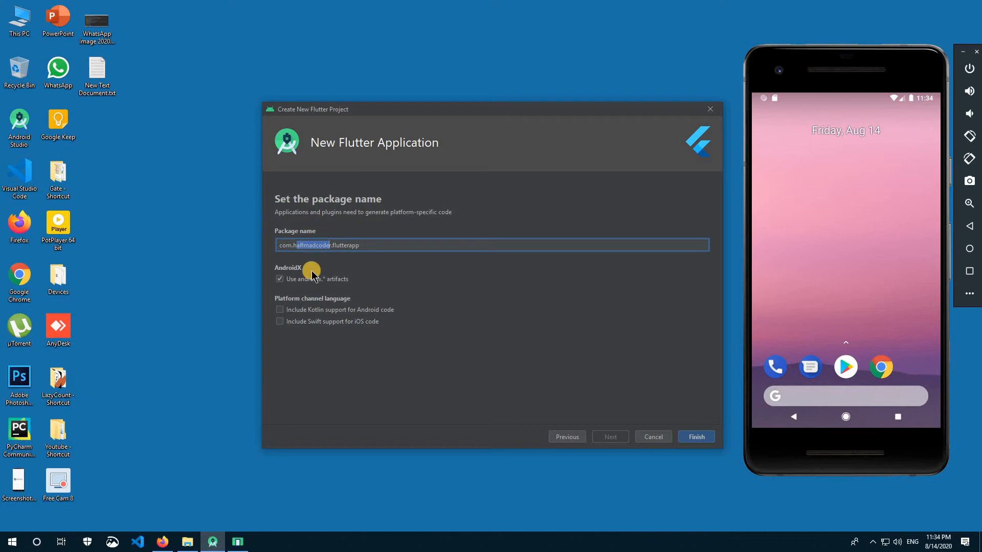
click(301, 250)
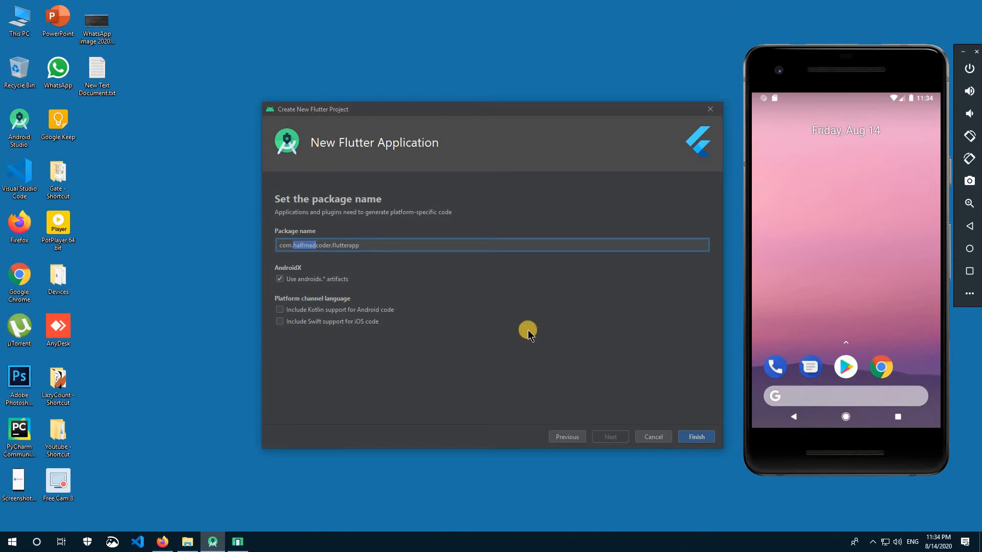
click(303, 247)
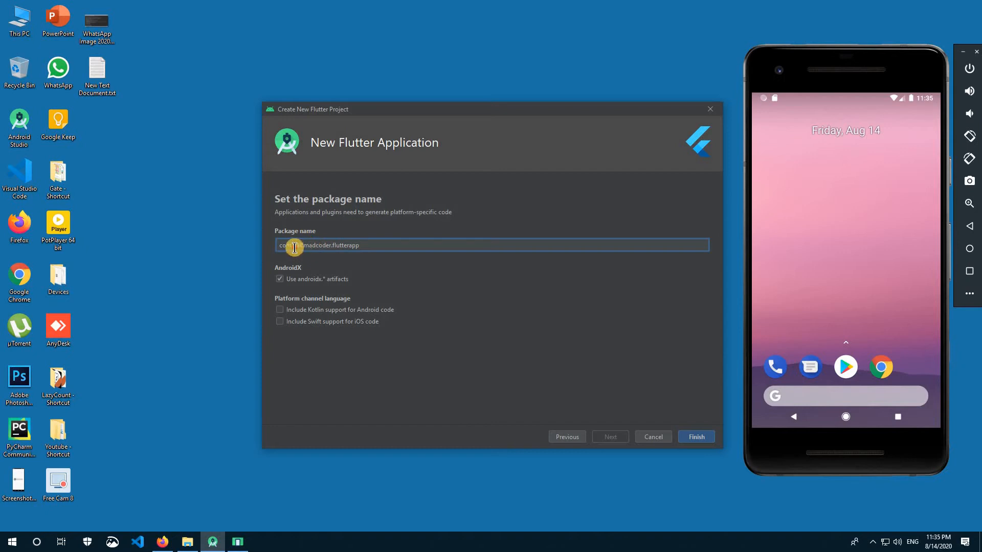
Replace the middle part of the package name with the developer's name and finish creating the Flutter project
drag(294, 248, 331, 247)
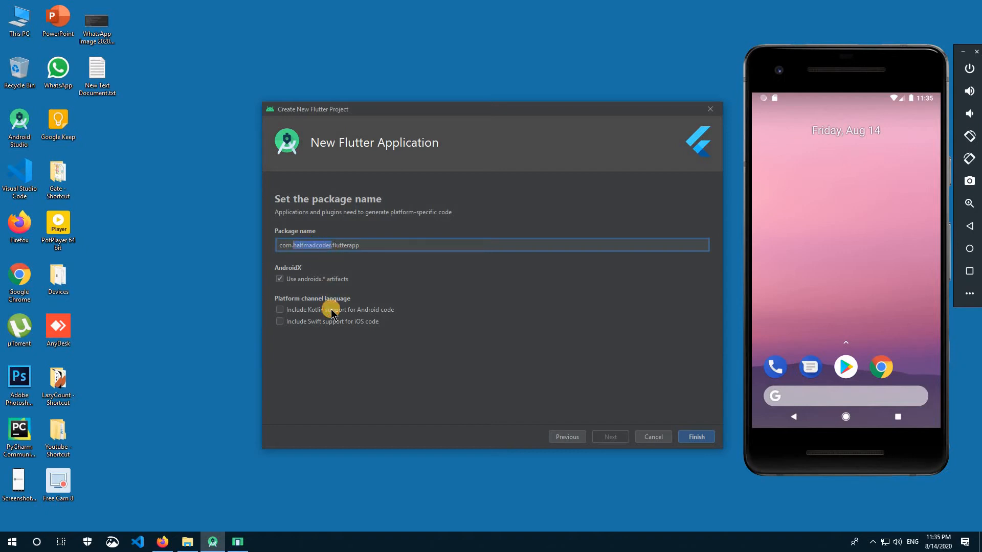
key(BackSpace)
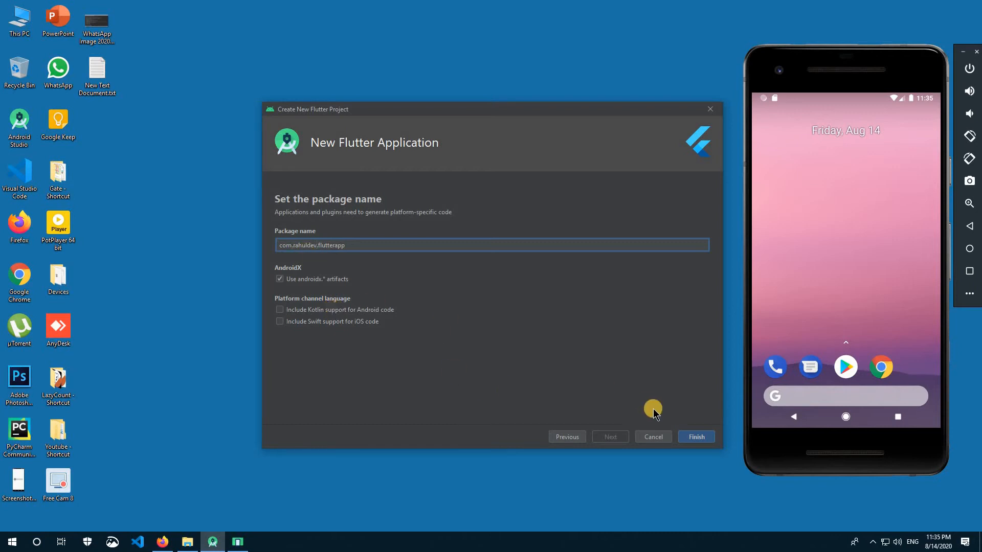
click(704, 438)
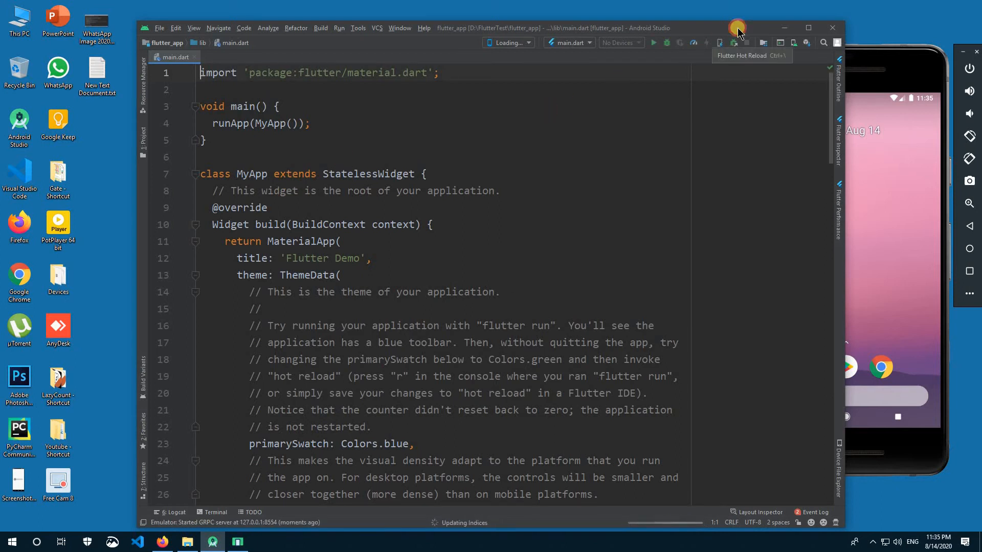
Place the project window beside the emulator, expand the main.dart editor and hide the Dart Analysis results
drag(689, 24, 607, 13)
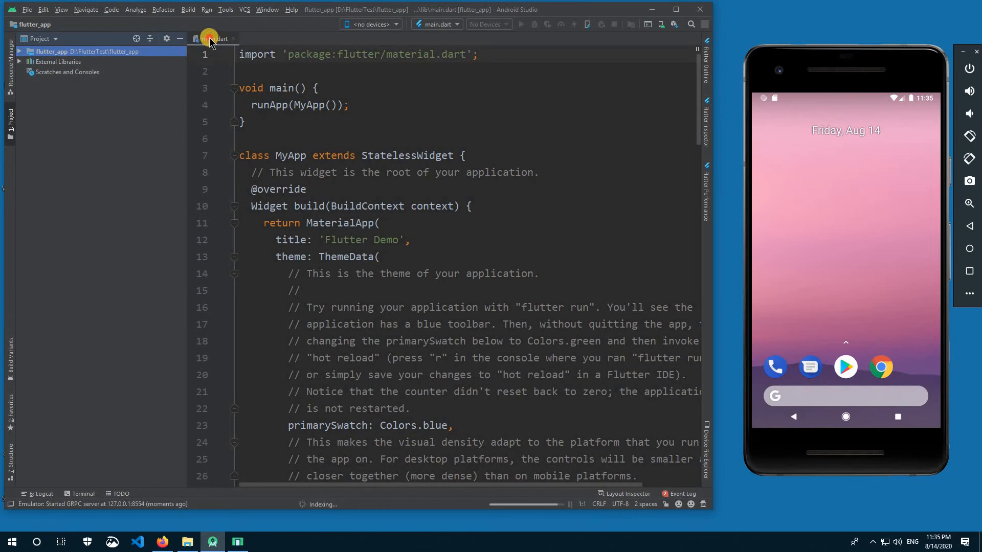
double_click(210, 39)
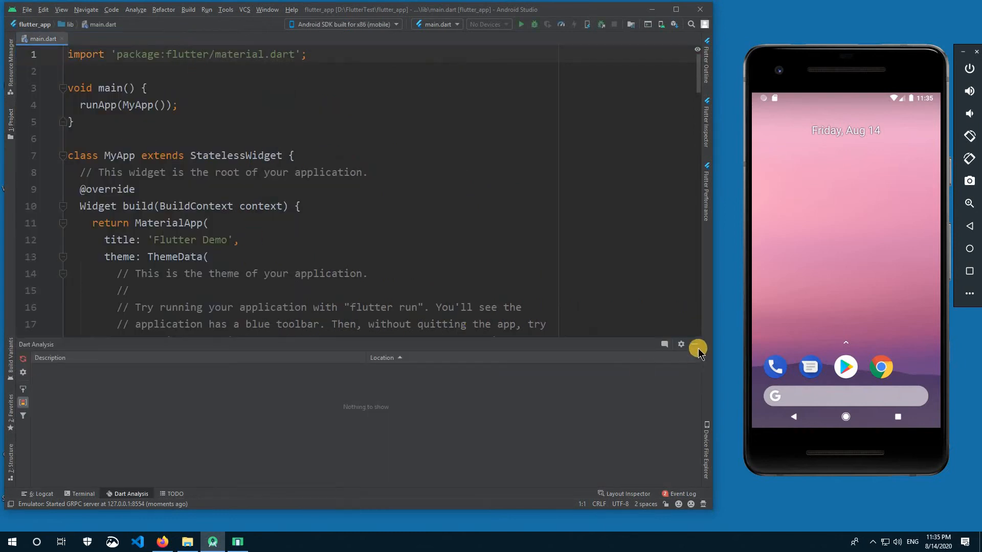
click(698, 348)
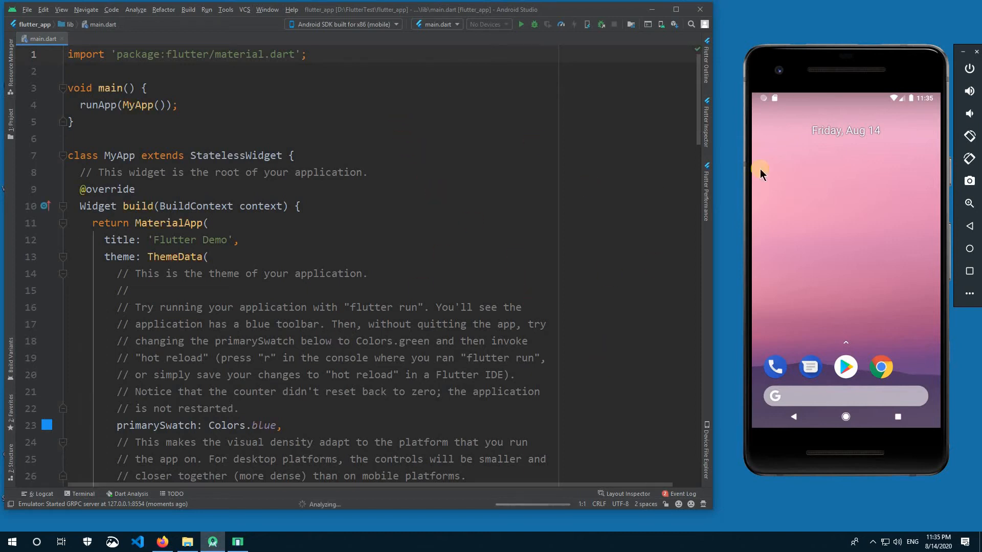
Check the available target devices, keep Android SDK built for x86 (mobile) selected and run main.dart on it
click(392, 28)
click(391, 30)
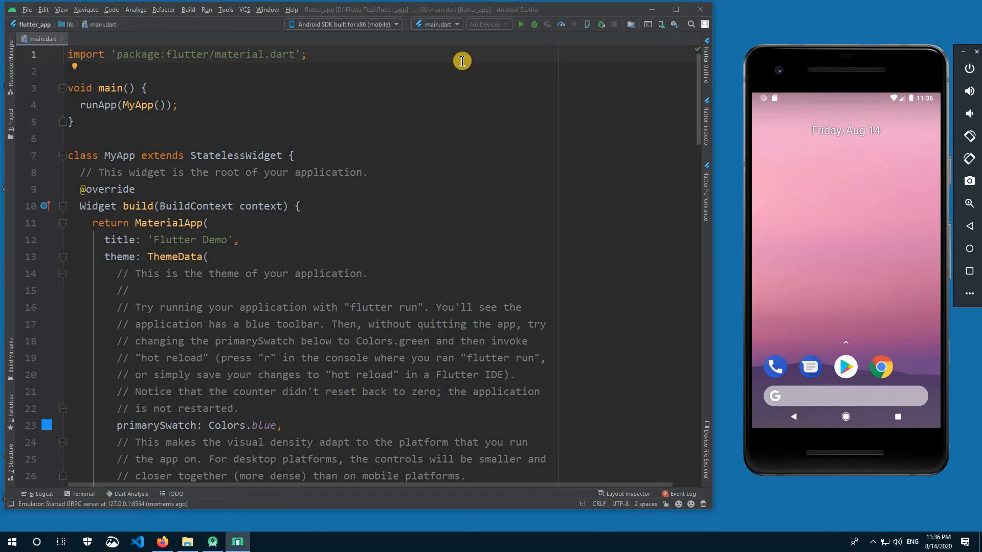
click(329, 23)
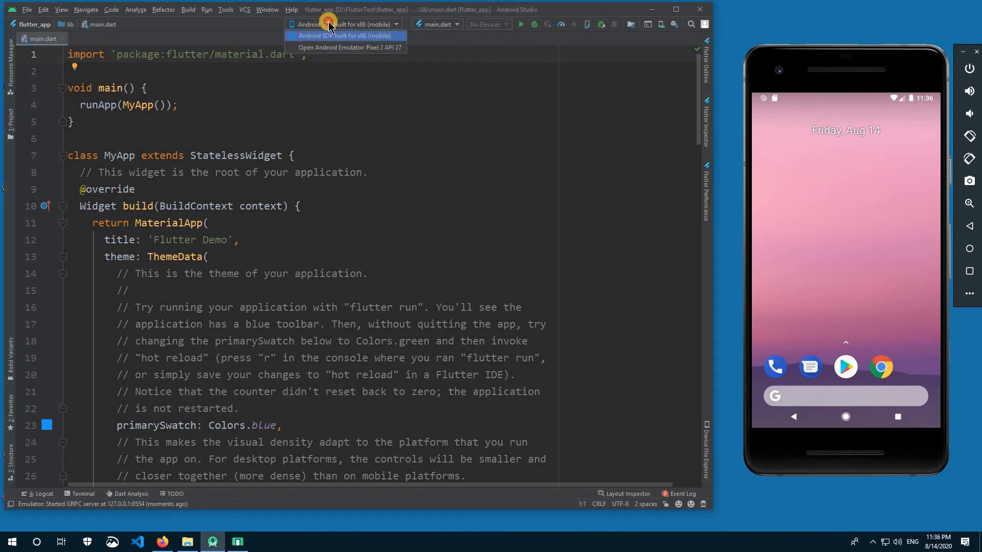
click(329, 23)
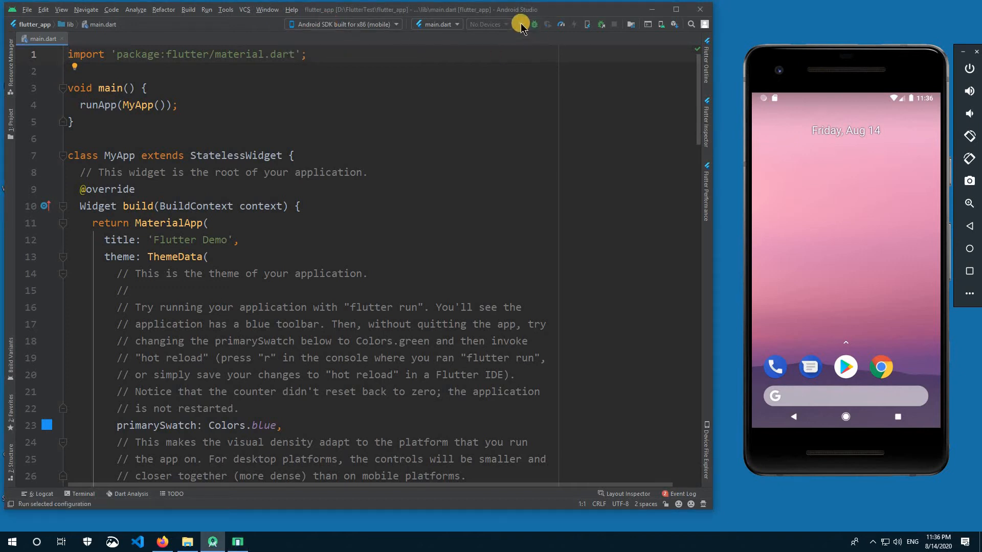
click(521, 23)
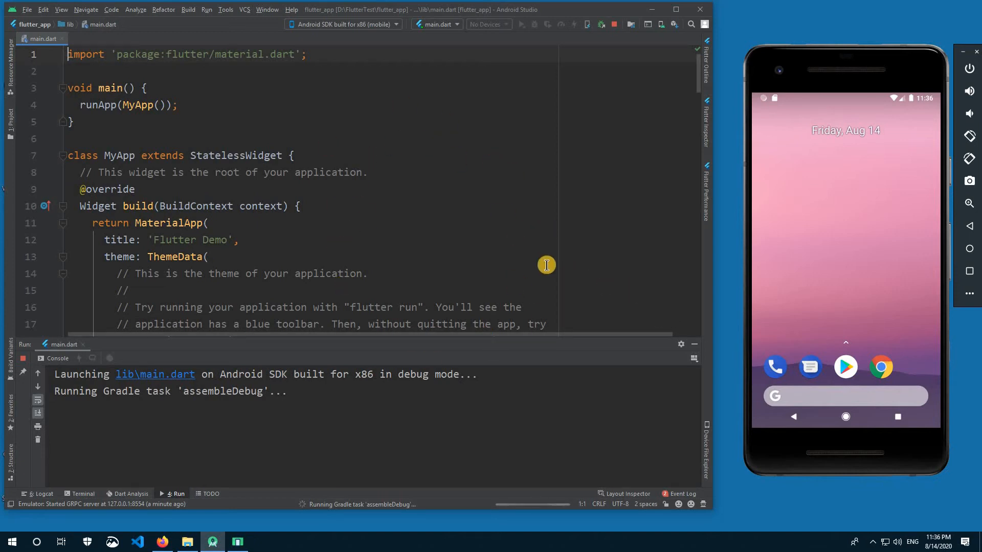
click(914, 236)
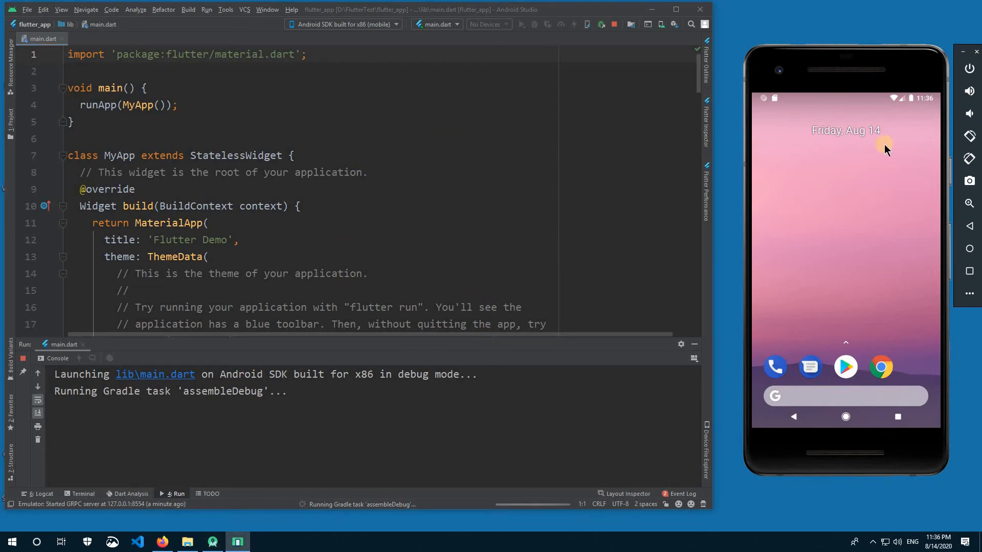
click(596, 467)
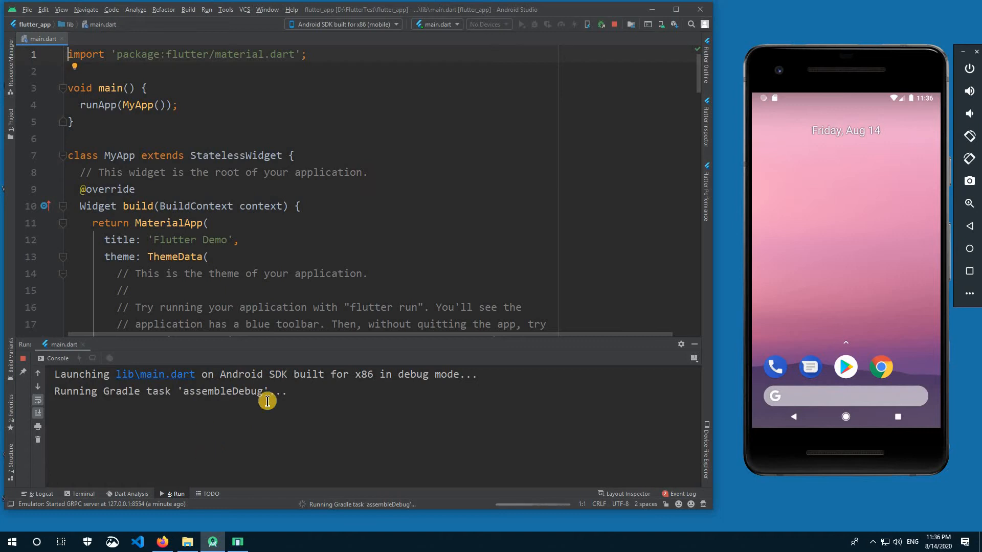
click(784, 235)
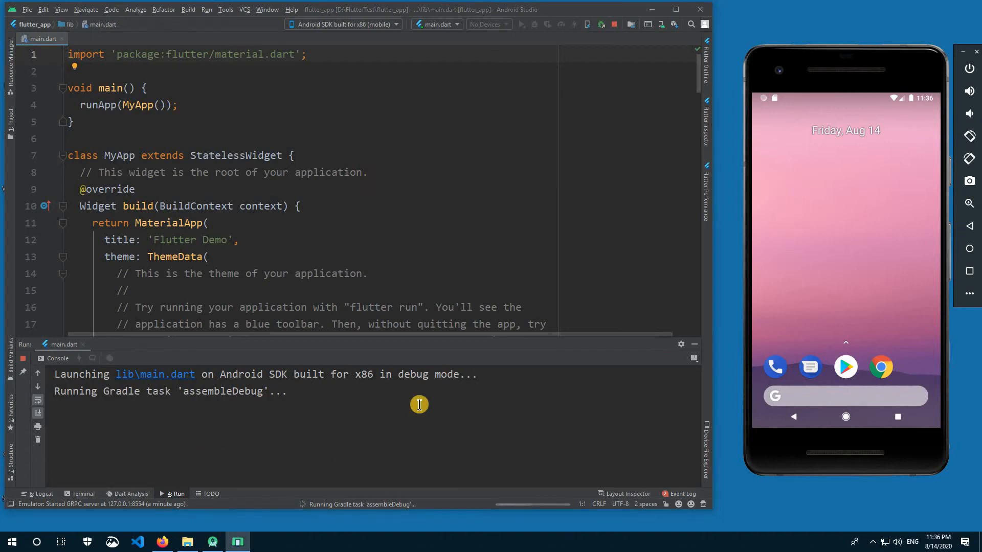
click(370, 440)
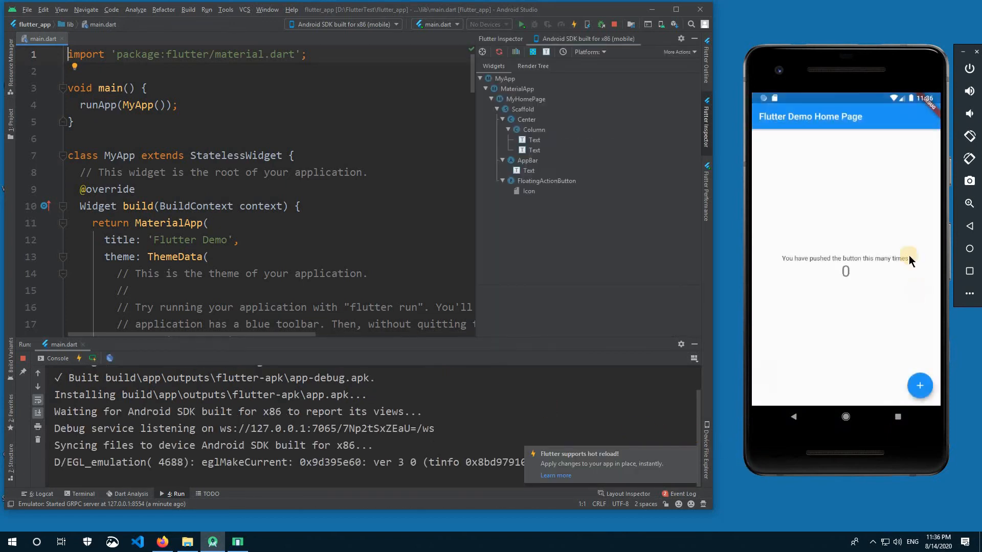
Hide the Flutter Inspector and the run output, and increment the demo app's counter five times in the emulator
click(706, 118)
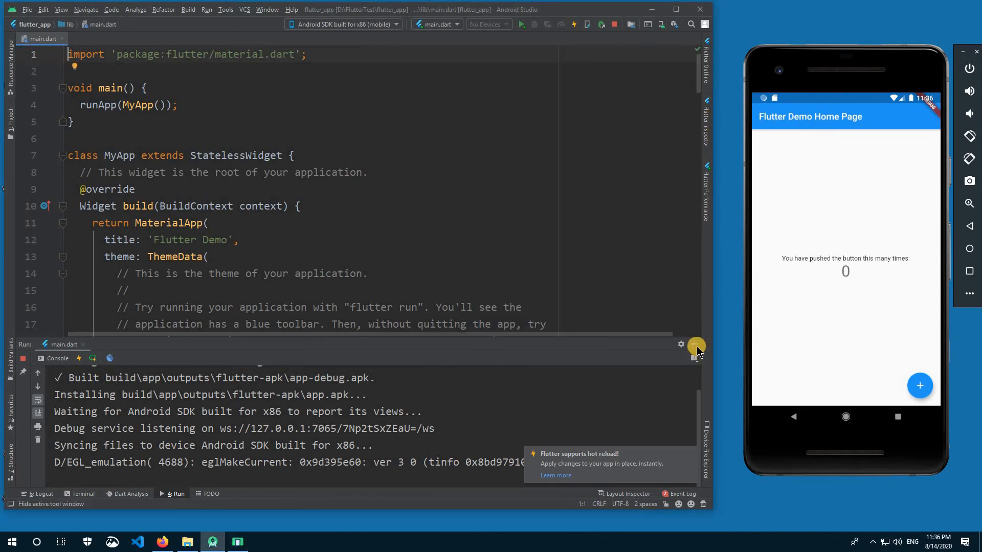
click(697, 349)
click(923, 384)
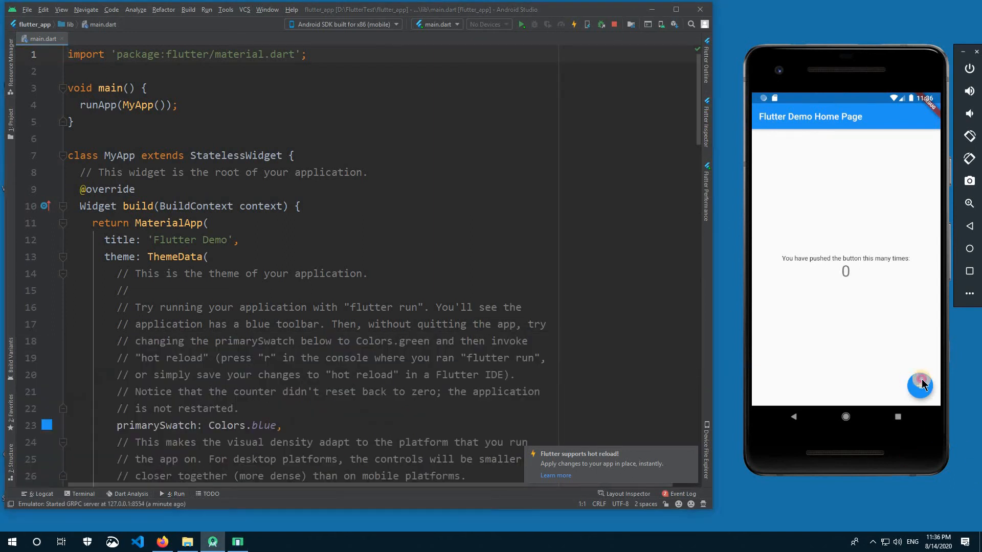
click(921, 385)
click(921, 385)
click(920, 385)
click(920, 385)
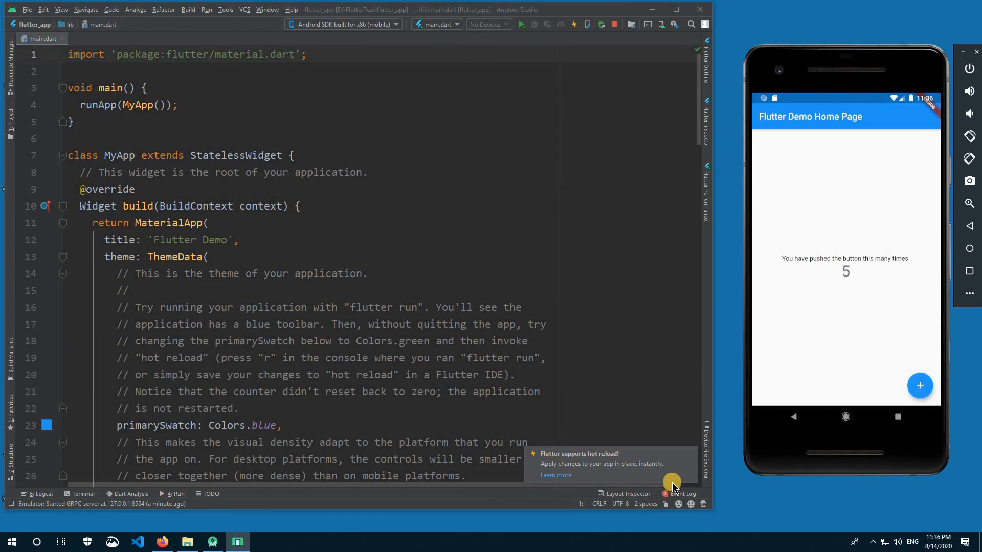
click(689, 456)
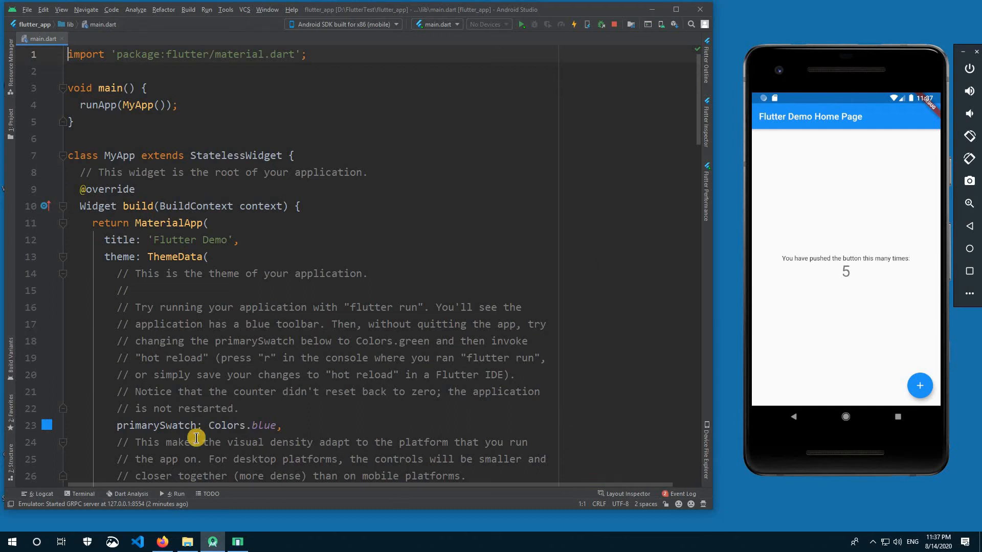
Show the run output again and stop the running main.dart app
click(161, 493)
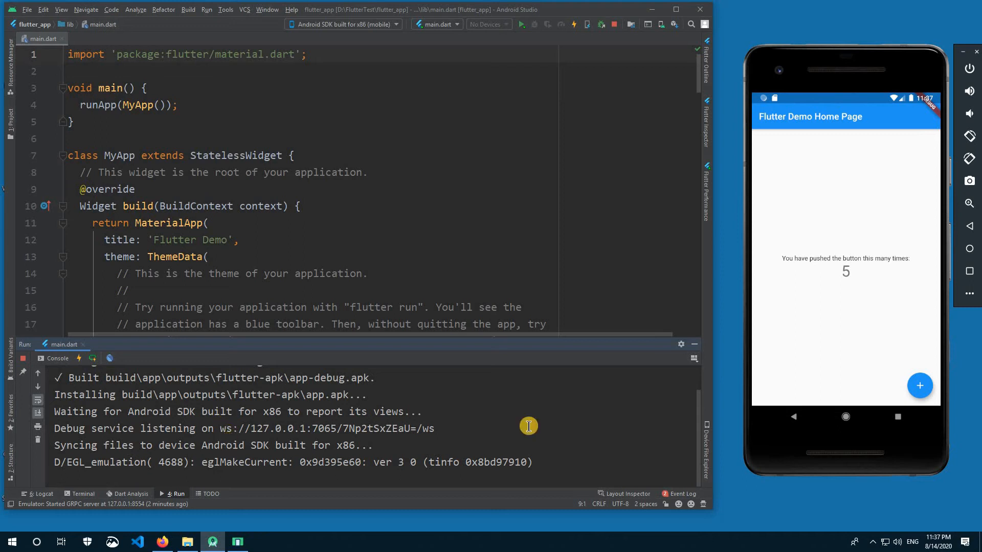
click(613, 23)
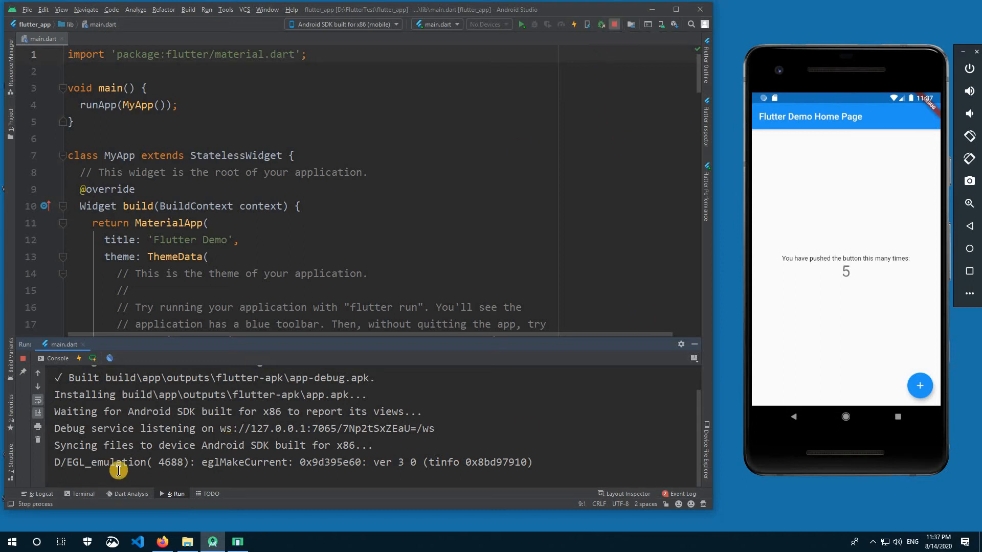
Open the project's terminal, run flutter doctor and enlarge the terminal area upwards over the editor
click(84, 495)
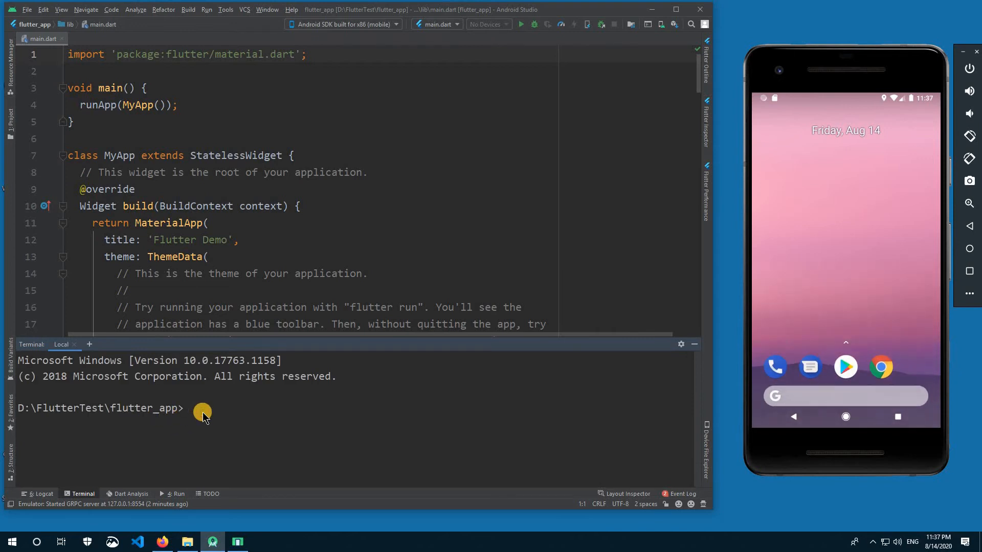
text(flu)
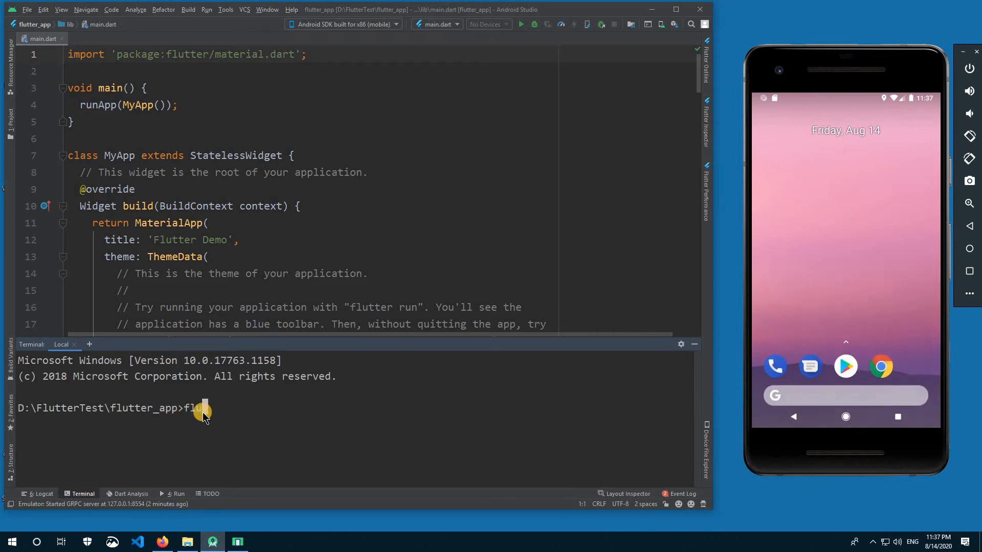
text(tter)
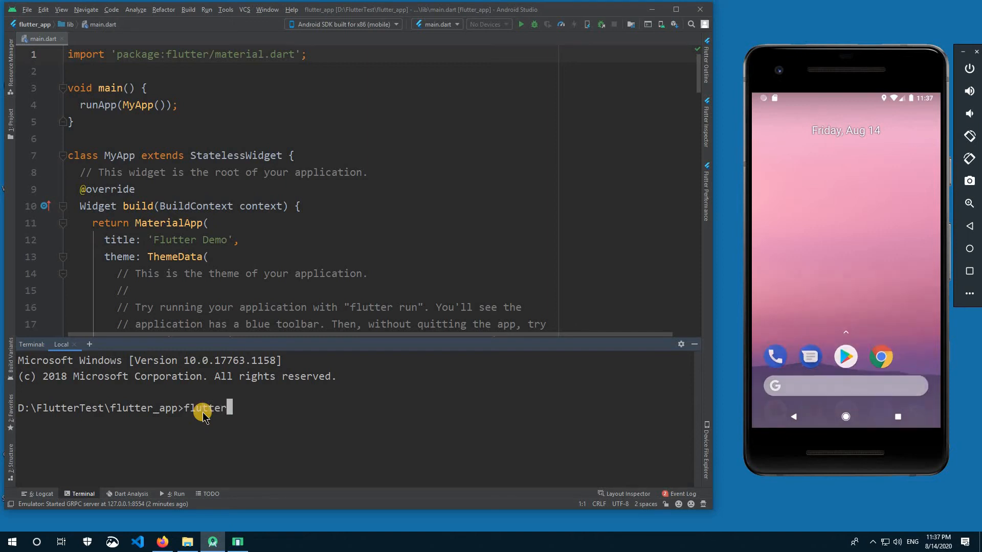
text( do)
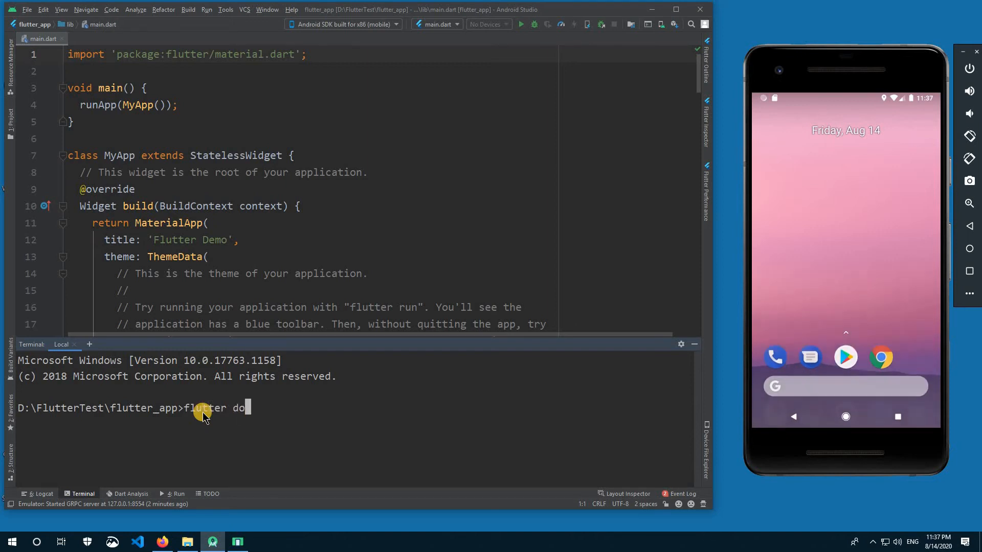
text(ctor)
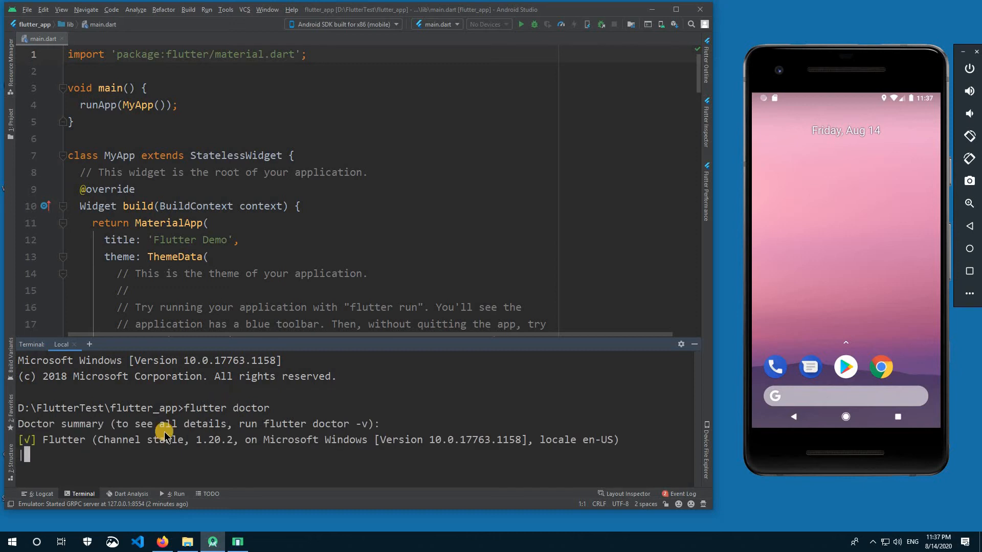
drag(250, 347, 66, 179)
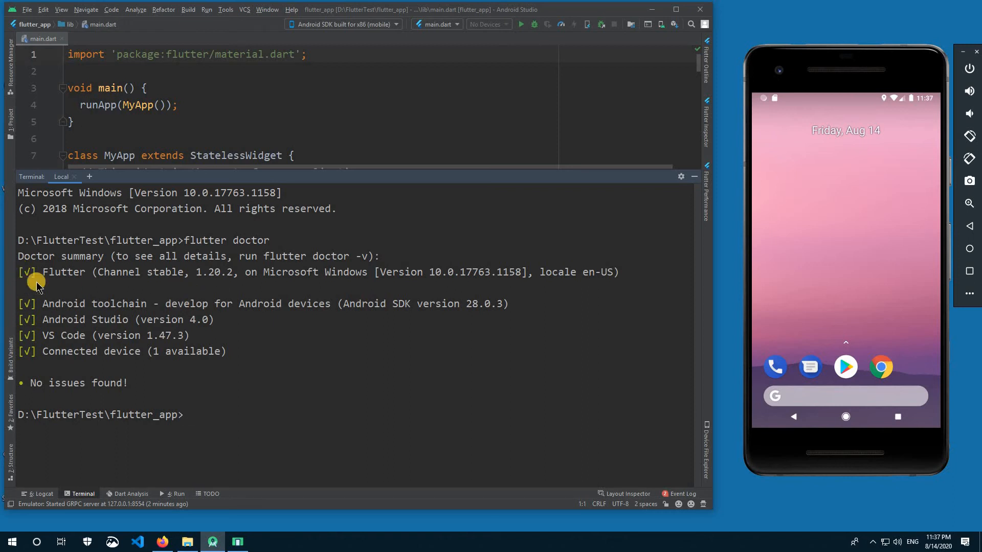
Examine each line of the doctor summary: Flutter, Android toolchain, Android Studio, VS Code and Connected device
drag(20, 274, 619, 271)
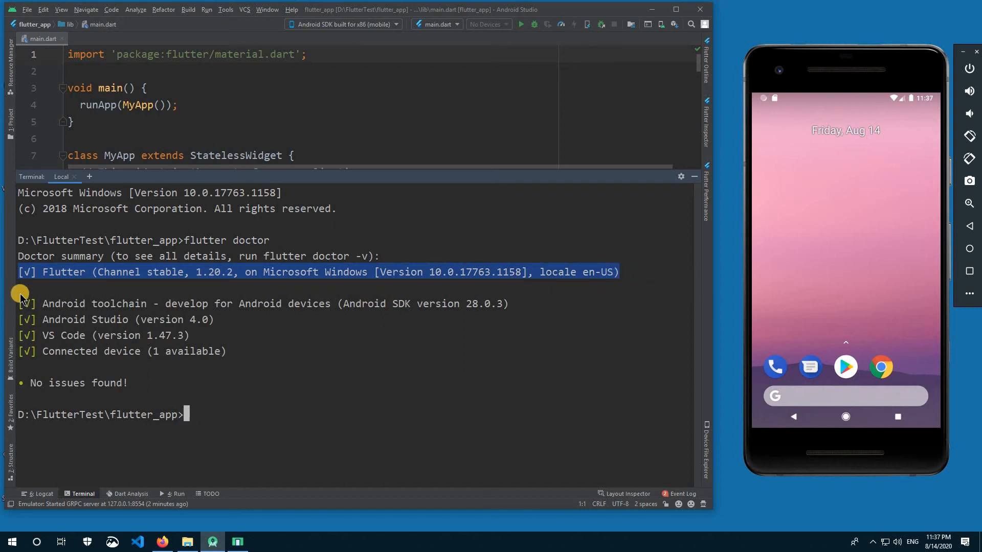
drag(18, 299, 506, 301)
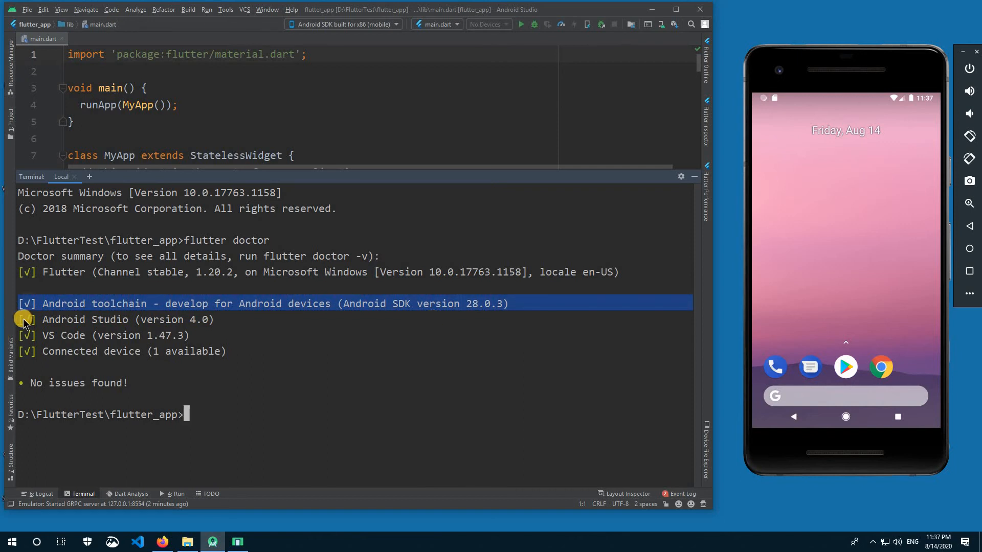
drag(20, 319, 217, 327)
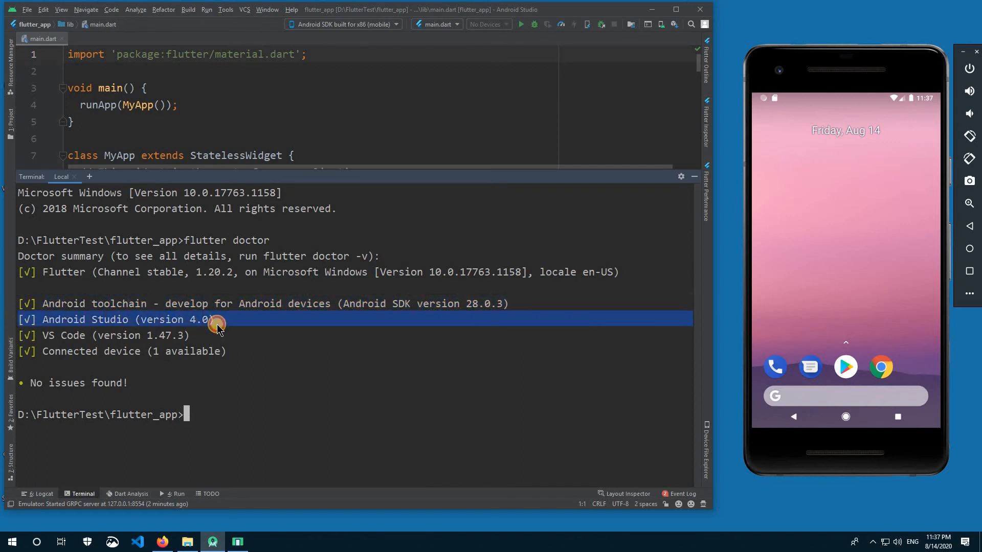
drag(30, 339, 191, 341)
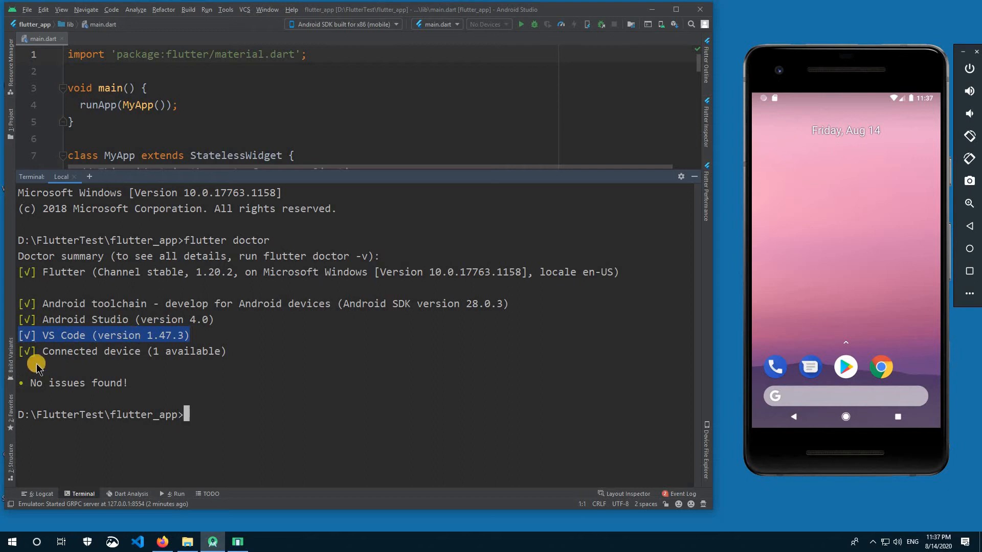
drag(22, 351, 566, 344)
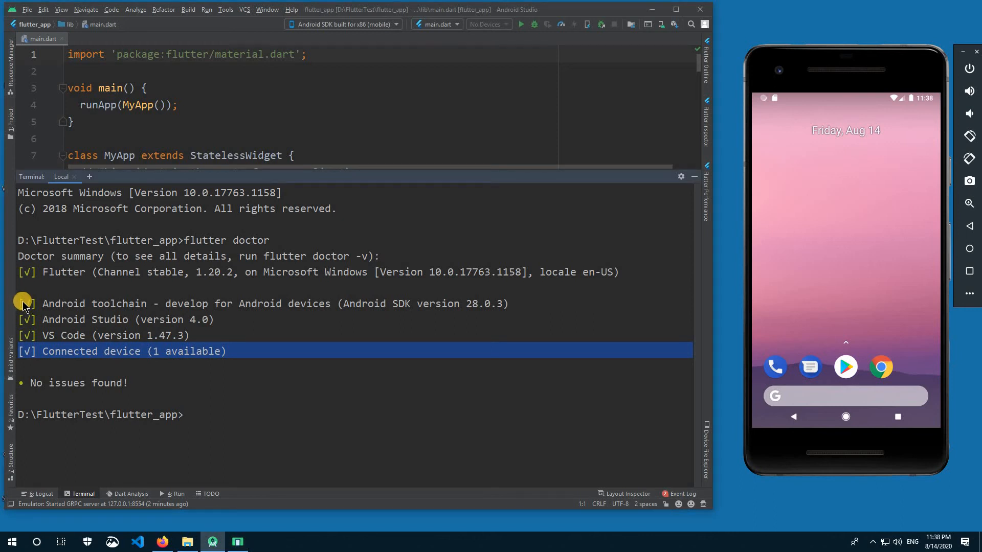
drag(22, 307, 510, 306)
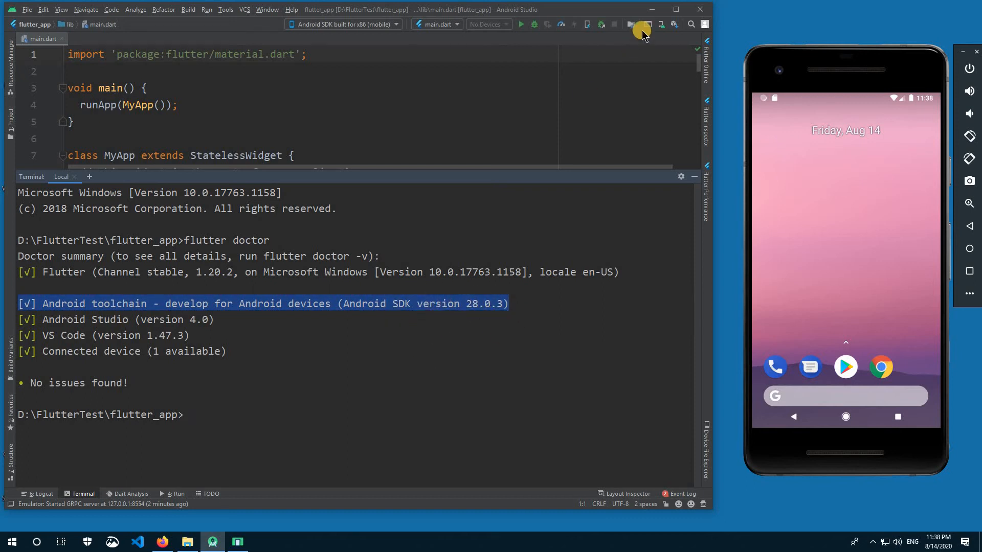
Open the WhatsApp image on the desktop, enlarge it to read its flutter doctor output, and close it
click(650, 11)
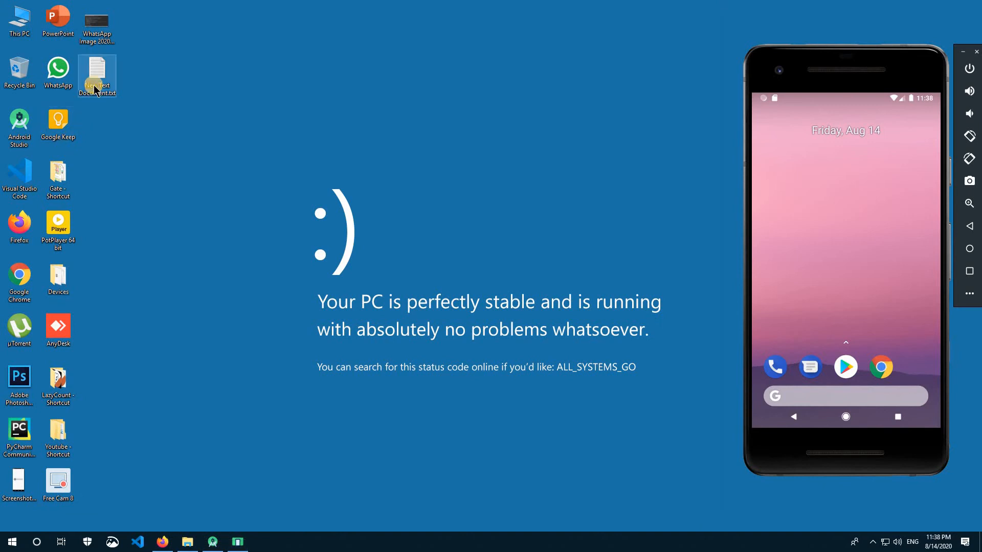
double_click(96, 26)
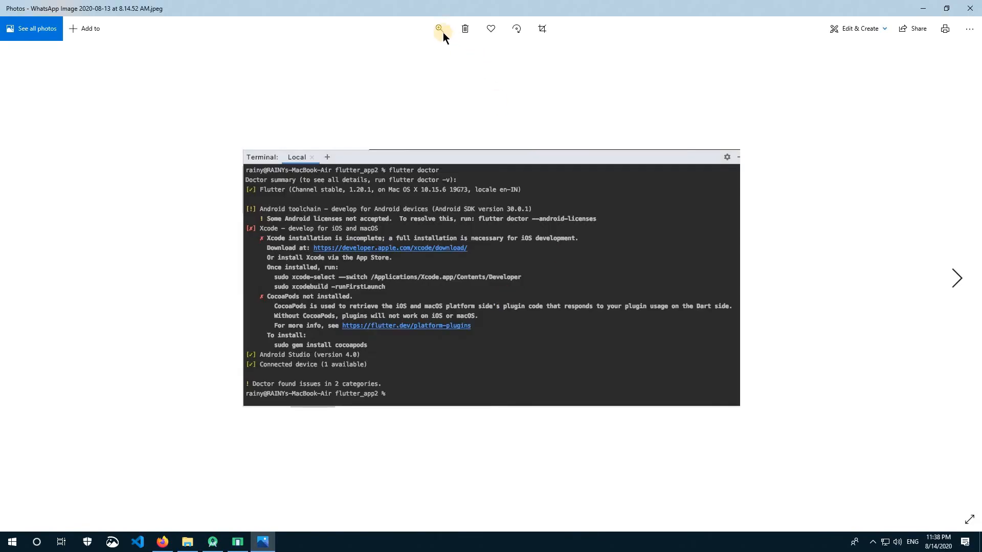
click(441, 30)
click(420, 56)
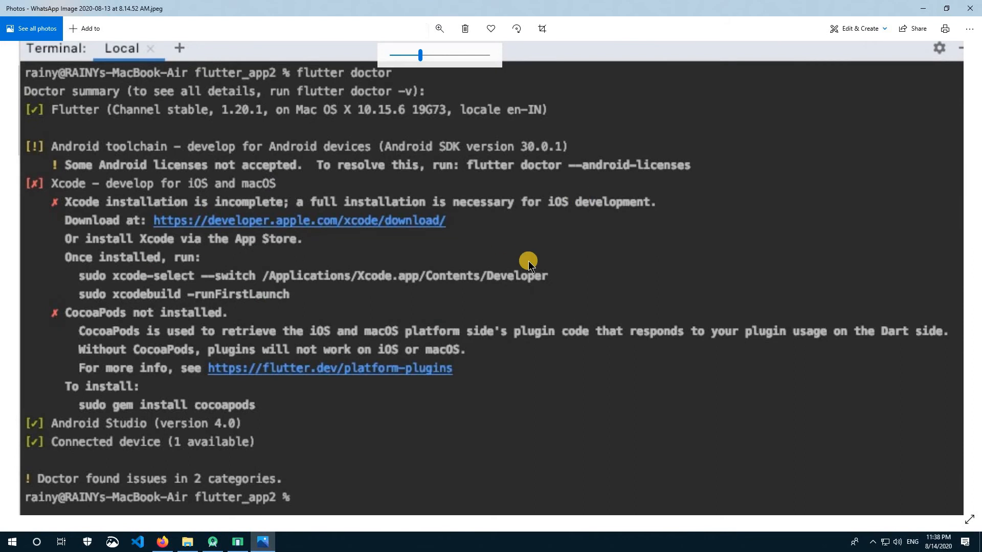
click(412, 59)
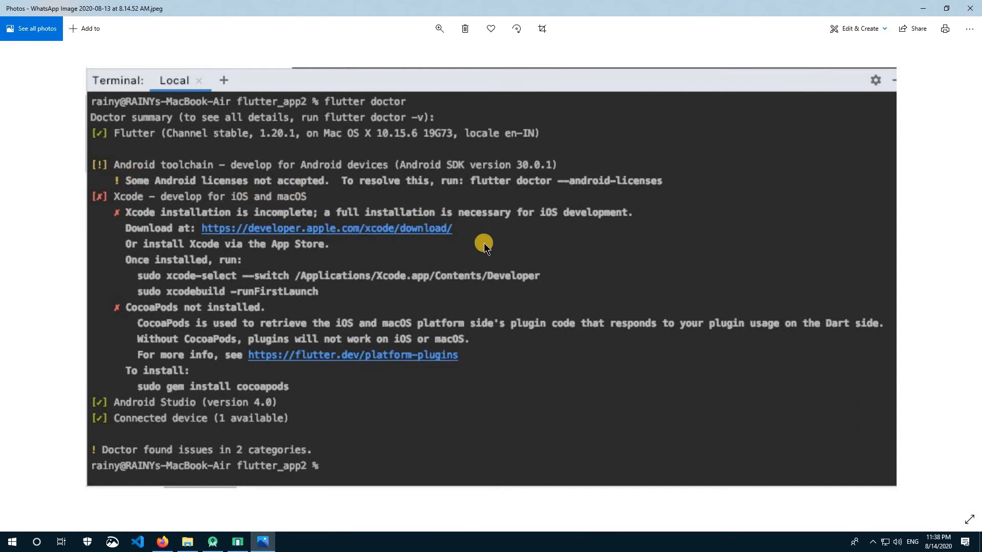
click(972, 9)
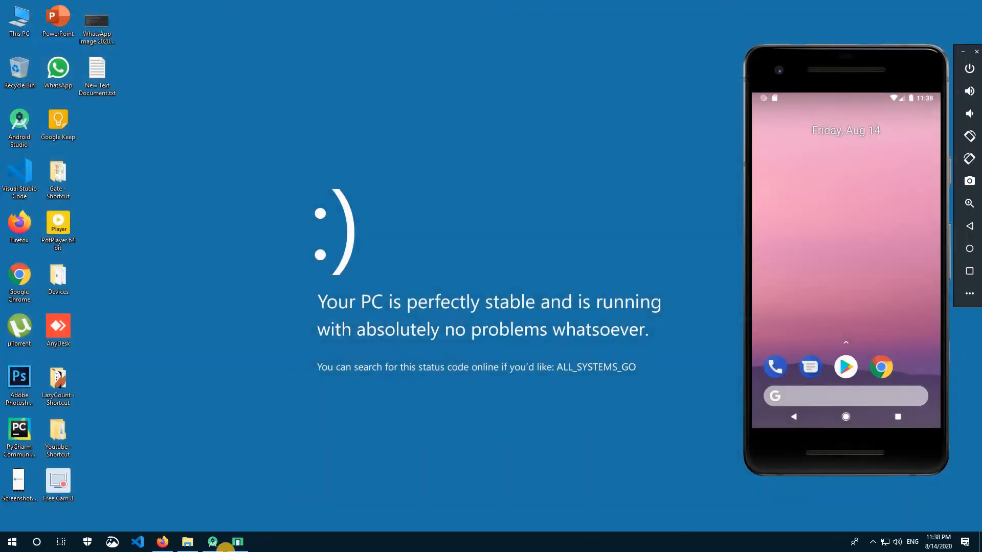
Return to Android Studio, run flutter doctor --android-licenses in the terminal and answer Y
click(219, 540)
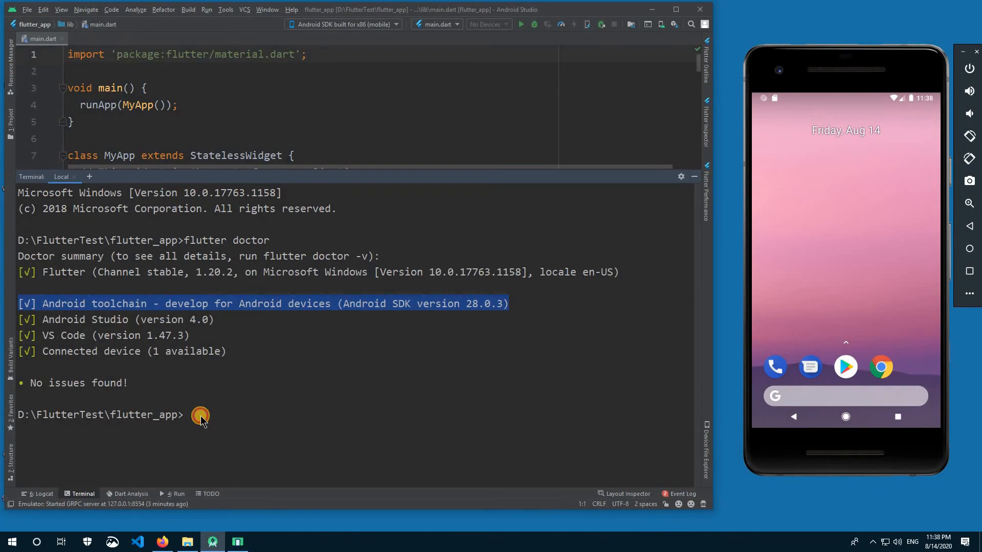
click(200, 416)
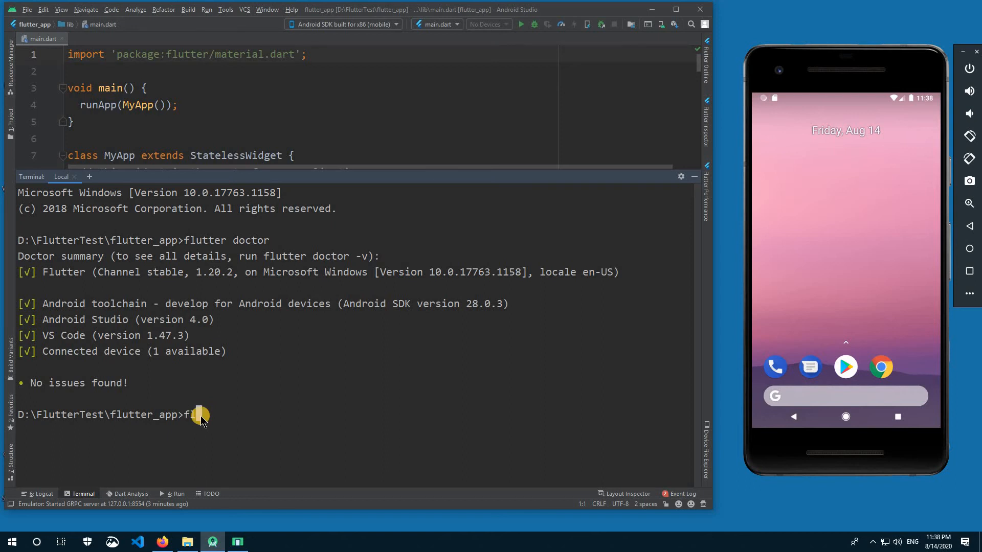
text(lutter doctor --android-licenses)
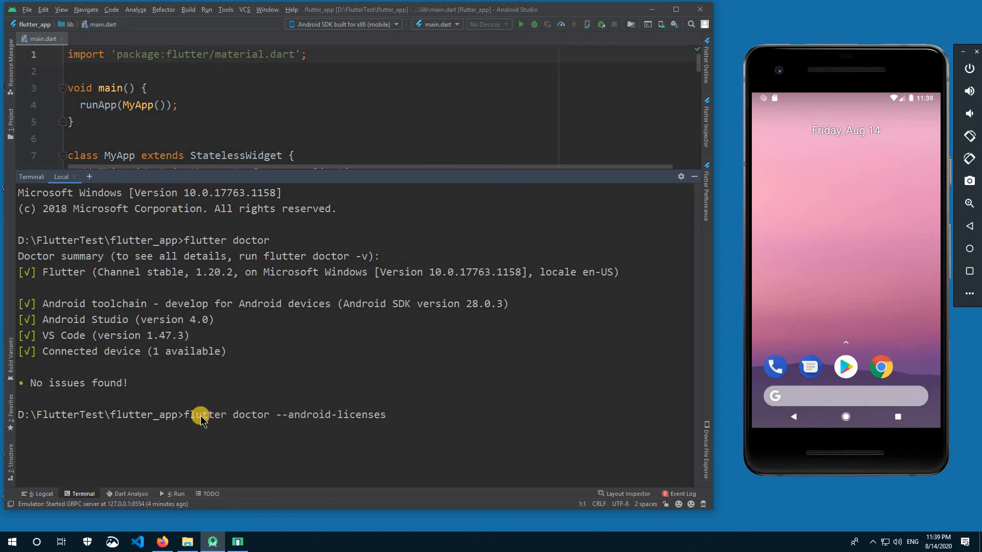
key(Return)
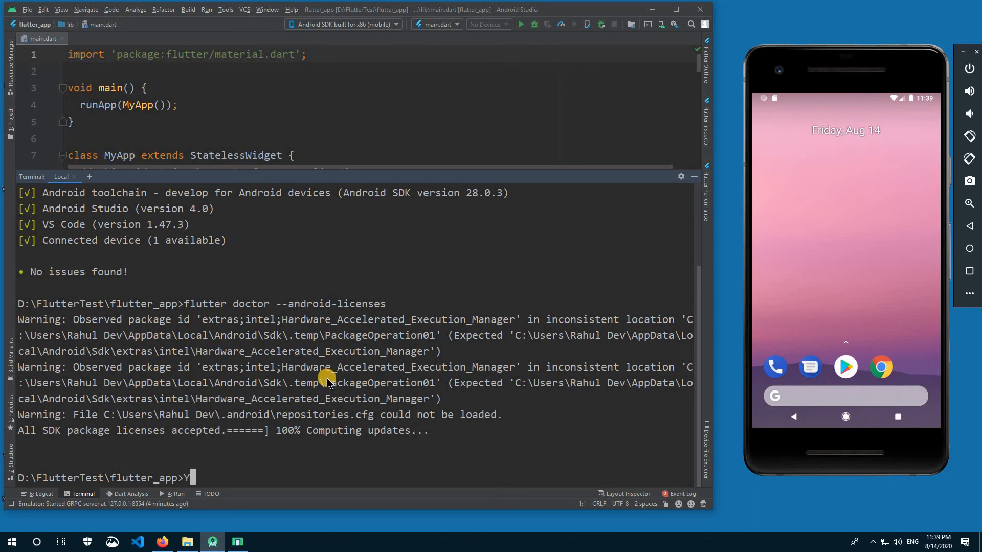
key(Return)
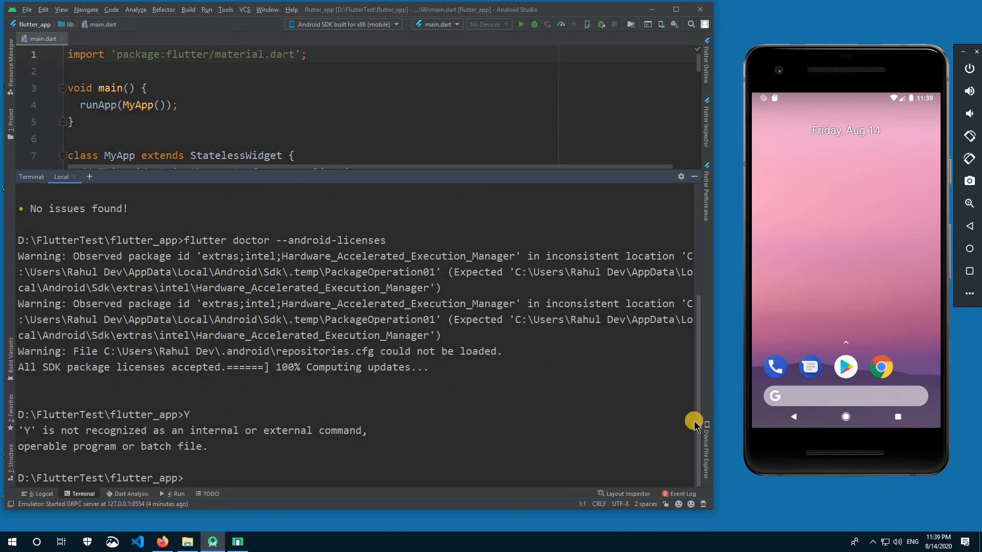
Run flutter doctor again in the terminal and review the Flutter, Android toolchain, Android Studio and VS Code lines
drag(698, 413, 269, 466)
text(flutter doctor)
key(Return)
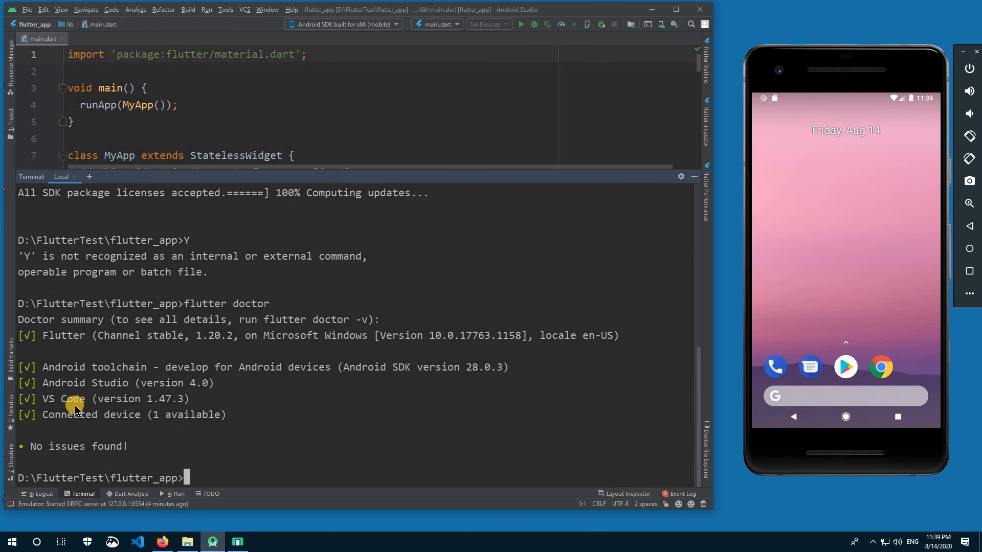
drag(202, 401, 17, 335)
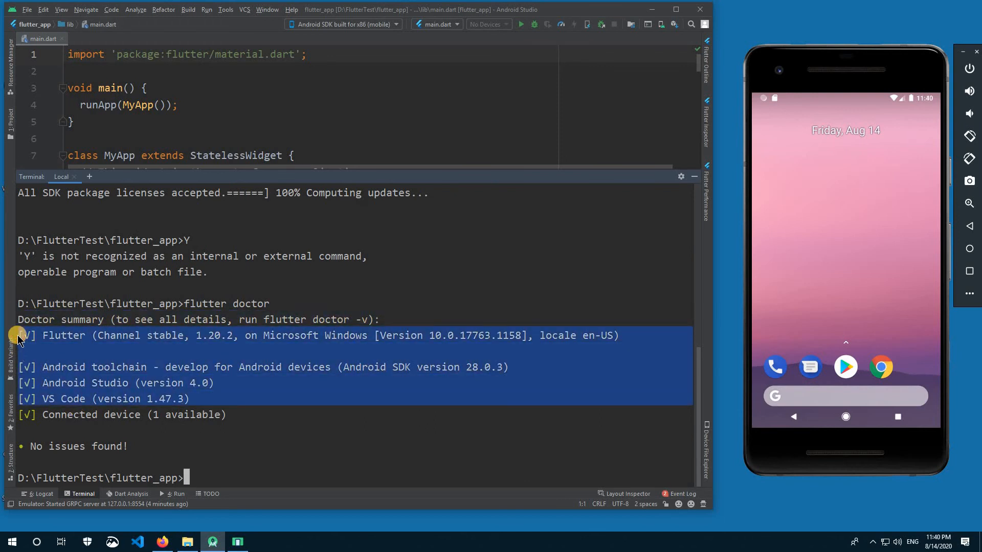
drag(246, 384, 10, 332)
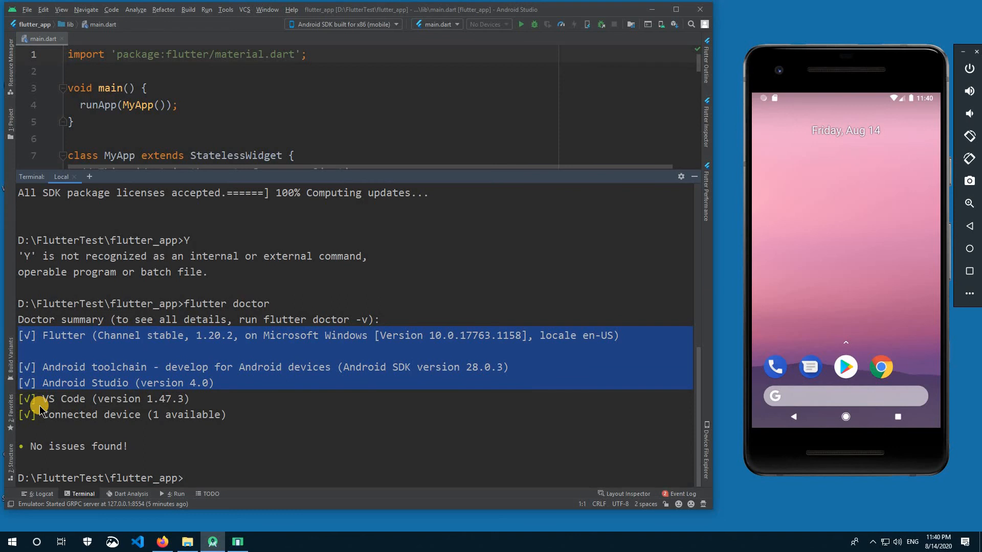
Hide the terminal and exit Android Studio, confirming the exit
key(alt+F12)
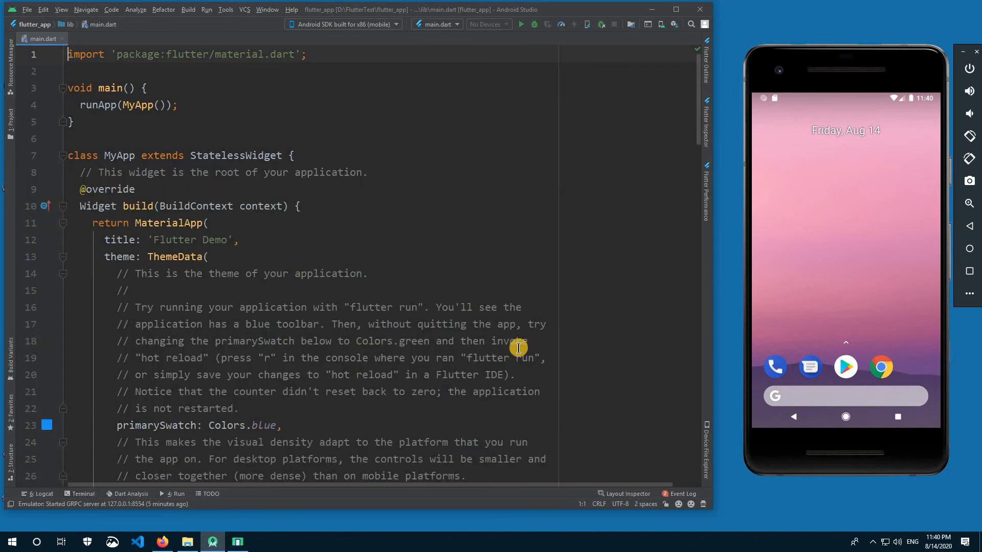
click(691, 14)
click(380, 269)
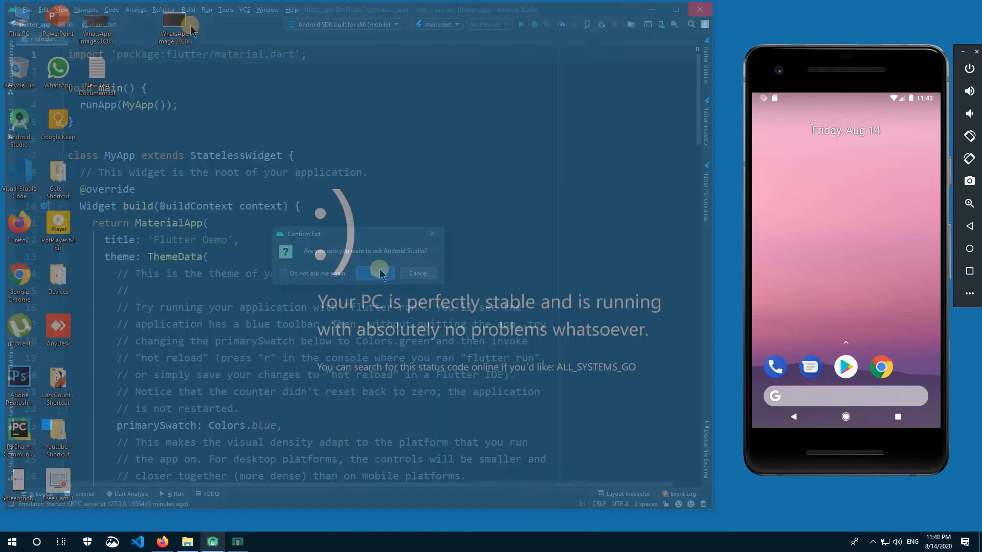
Move the second WhatsApp image below the text document on the desktop, view its flutter run output and close it
drag(171, 23, 92, 132)
double_click(92, 132)
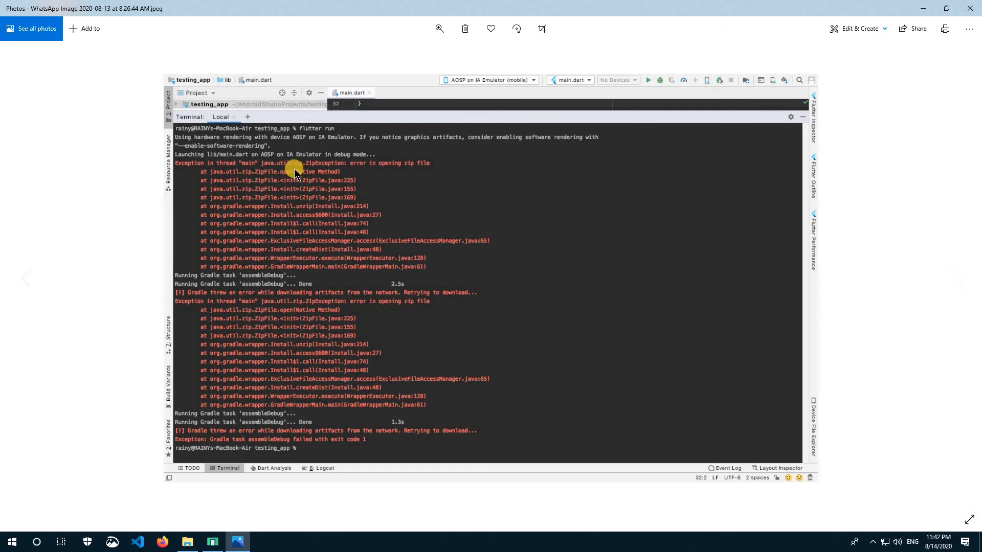
click(976, 4)
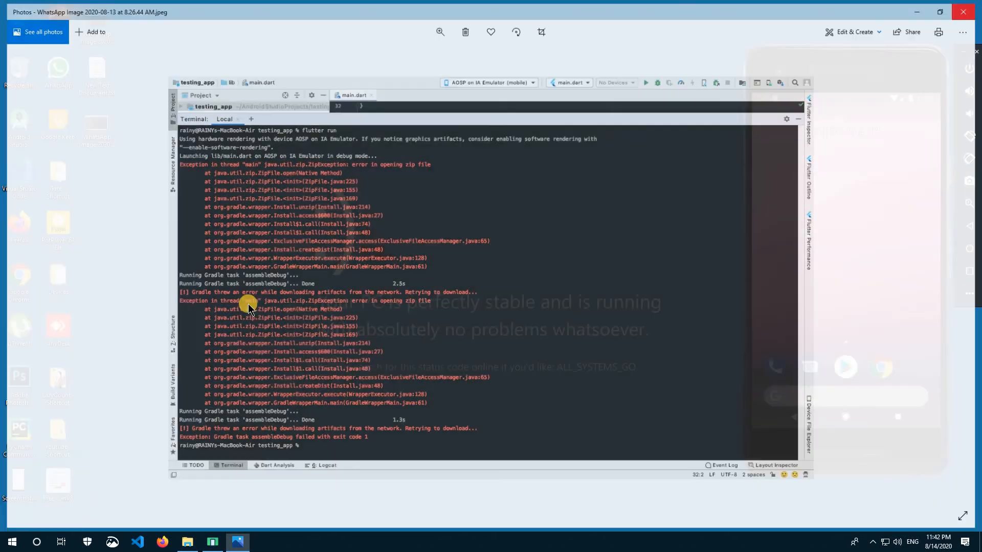
Switch to Firefox, search for jdk and open Oracle's Java SE Development Kit 8 Downloads page at its list of download files
click(162, 543)
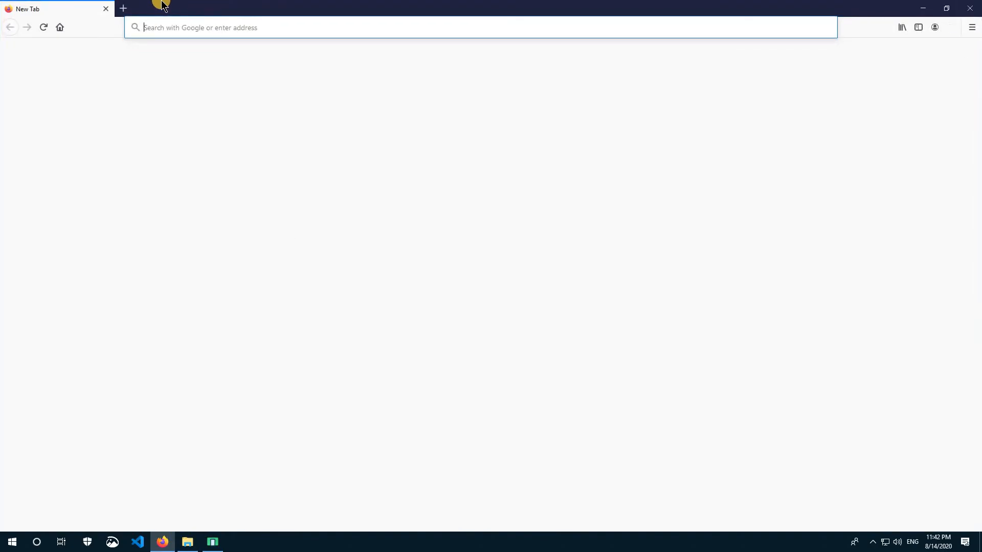
click(148, 31)
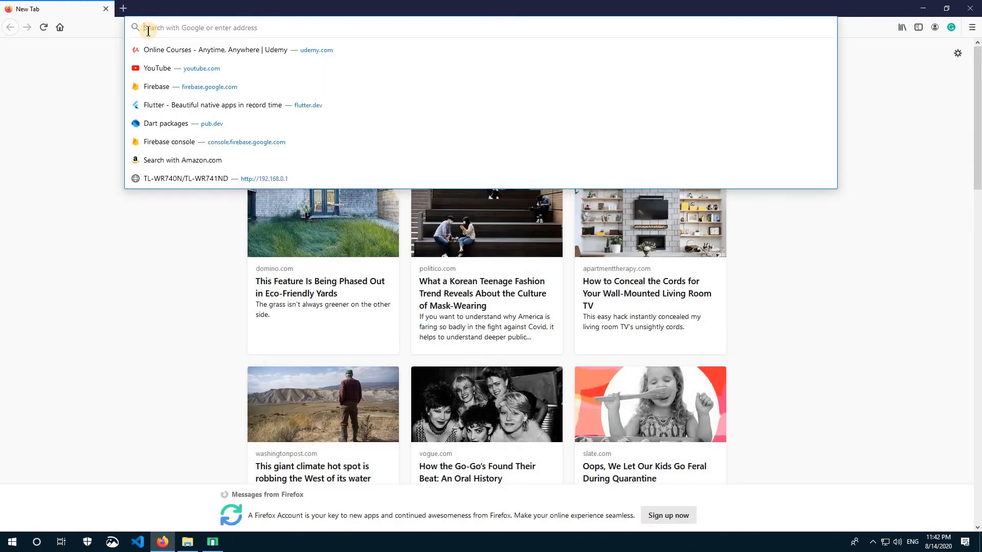
text(jdk)
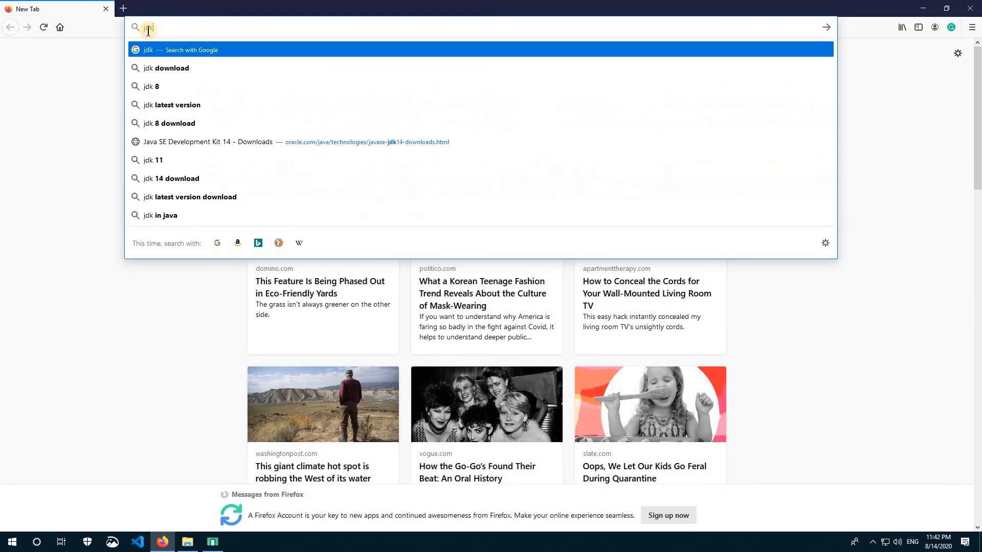
key(Return)
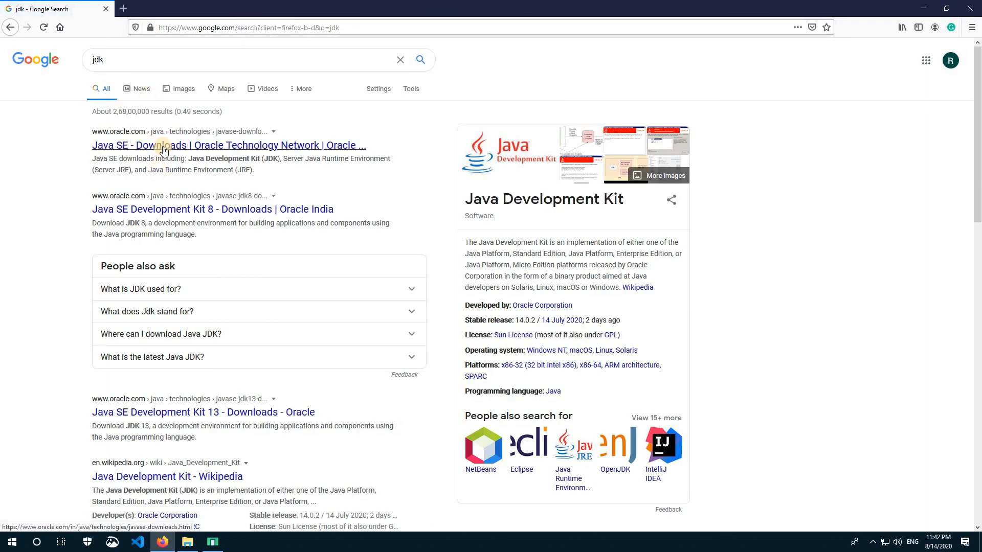
click(204, 211)
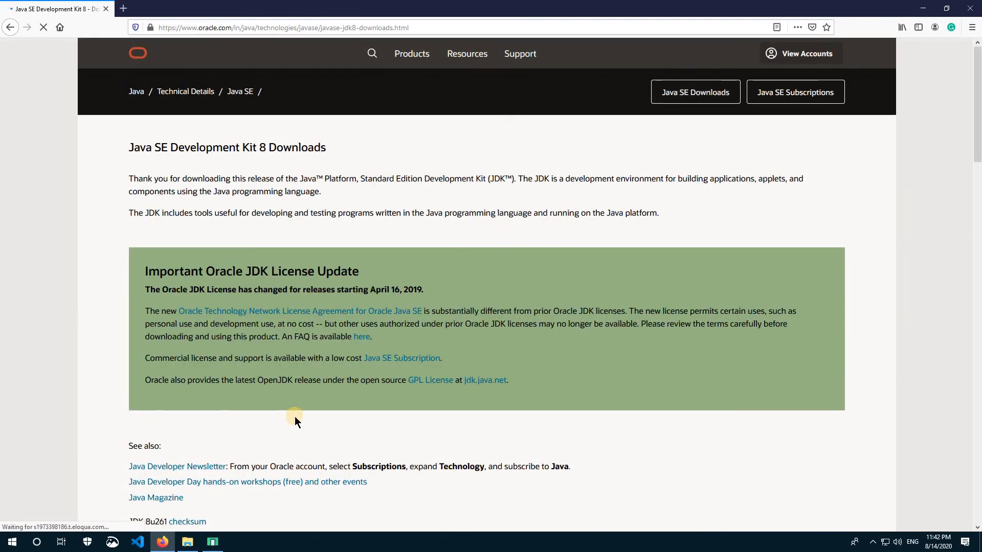
scroll(195, 409, down, 2)
scroll(307, 378, down, 5)
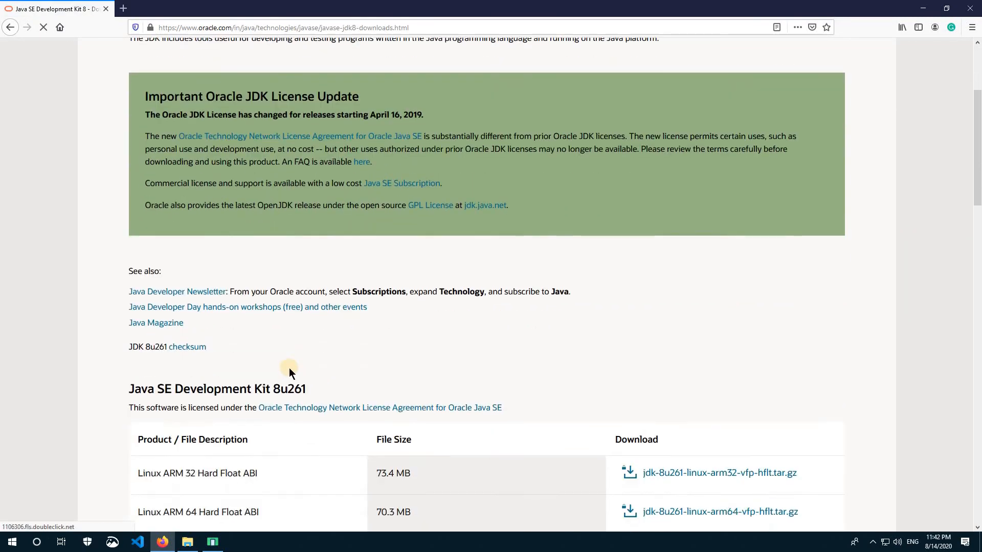
Locate the Windows x64 installer jdk-8u261-windows-x64.exe in the Java SE Development Kit 8u261 download list
scroll(215, 431, down, 5)
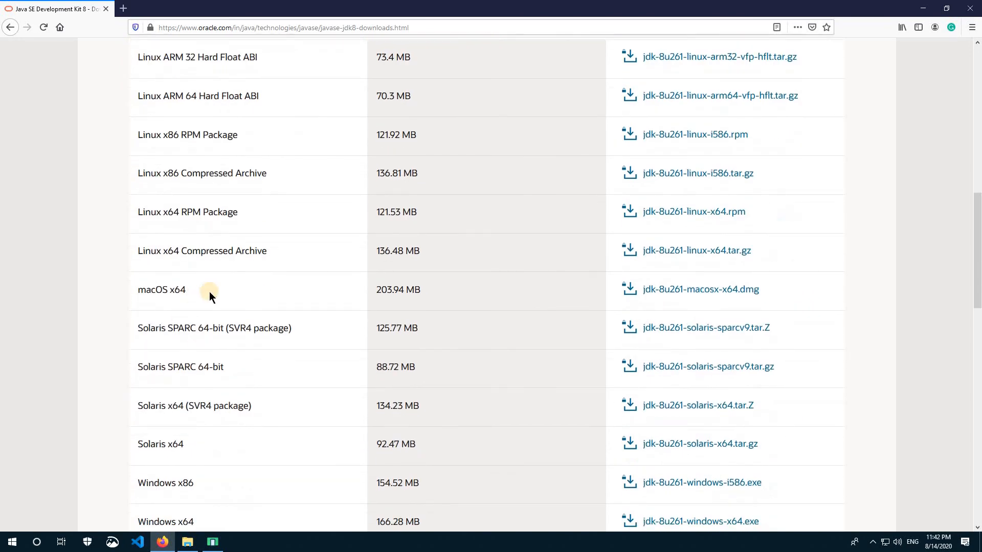
scroll(213, 328, down, 4)
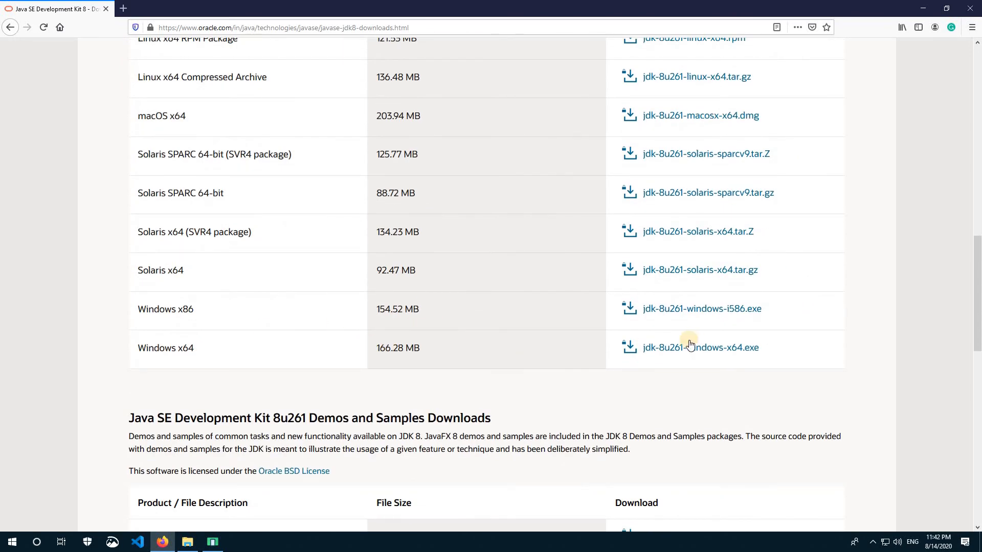
click(661, 350)
scroll(727, 366, down, 1)
scroll(727, 365, down, 3)
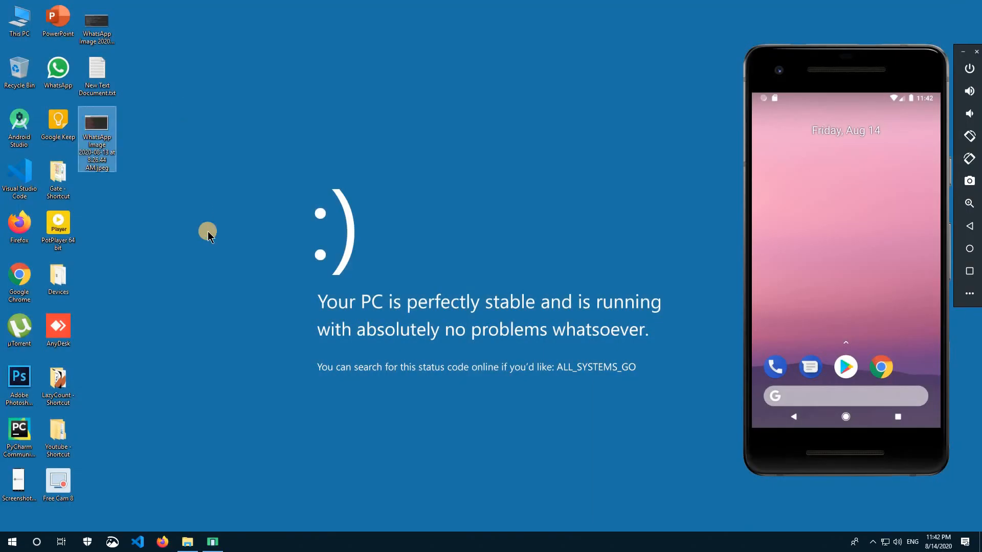
Search Windows for path, open the user Path variable in the system environment variables and inspect its jdk-12.0.1 bin entry
right_click(229, 223)
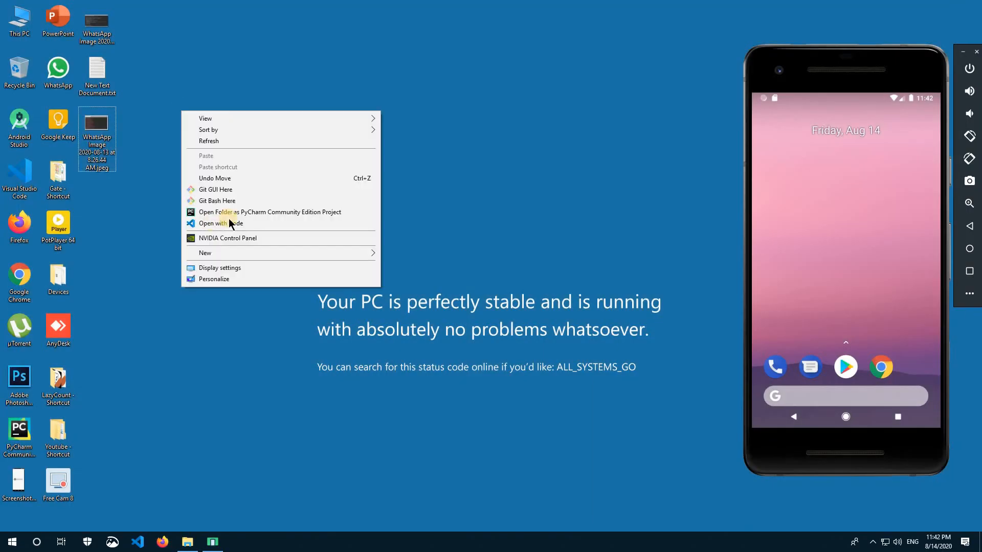
click(107, 401)
click(26, 541)
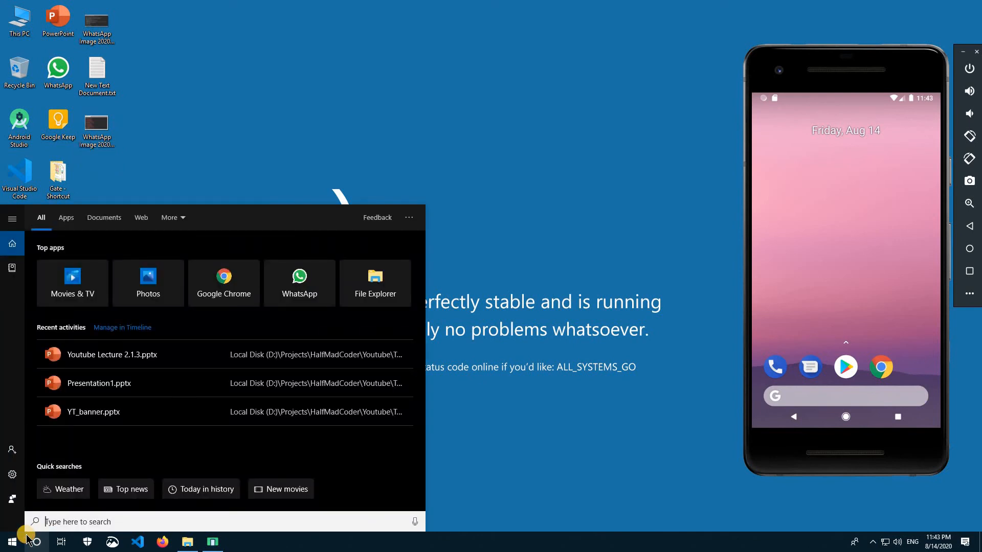
text(path)
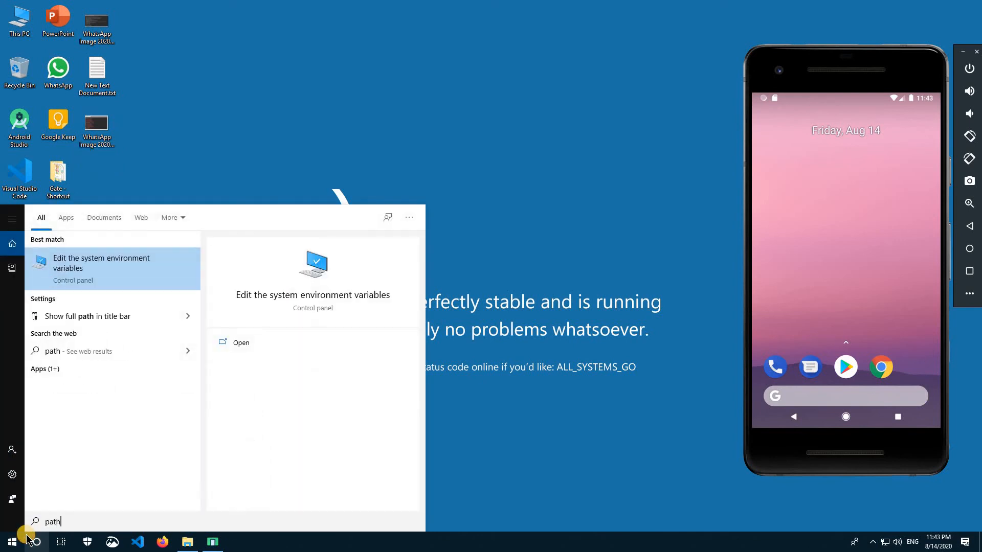
click(78, 275)
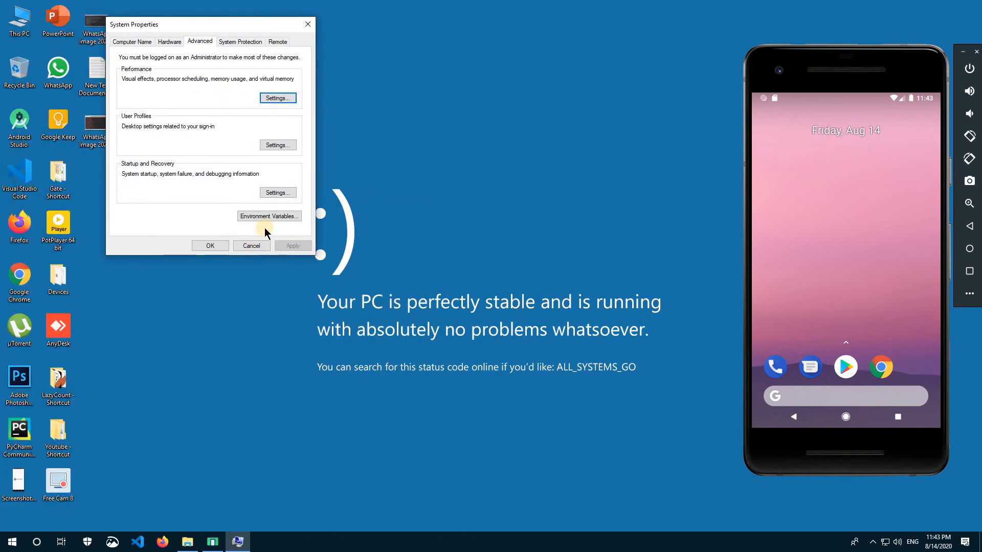
click(266, 214)
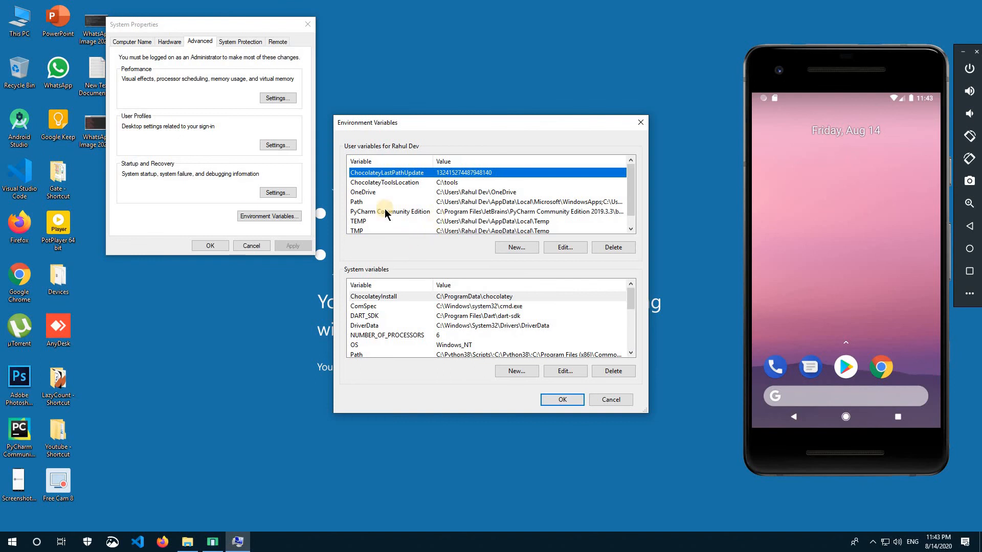
double_click(371, 201)
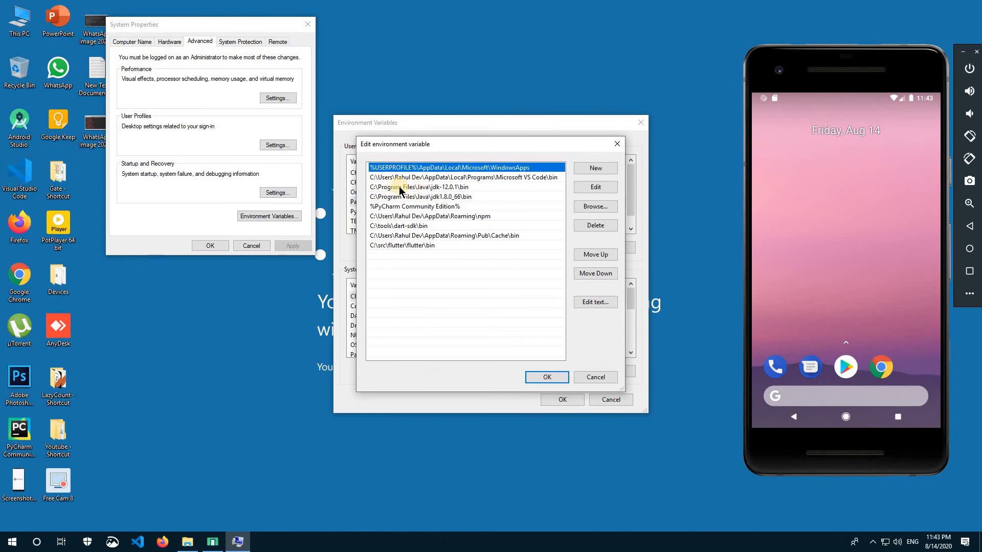
double_click(435, 187)
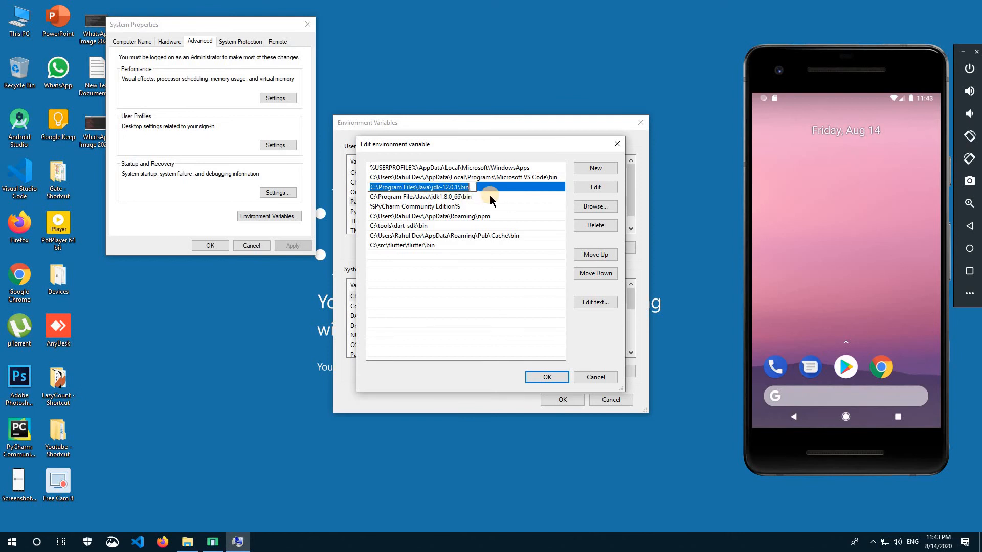
click(477, 295)
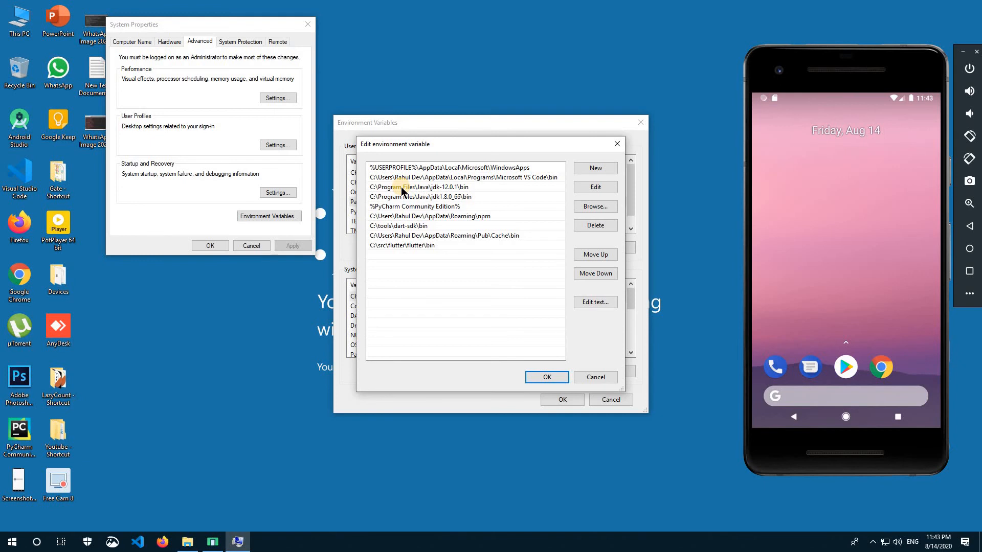
Browse to C:\Program Files\Java\jdk-12.0.1\bin in File Explorer, copy the folder's path and close the window
key(super+e)
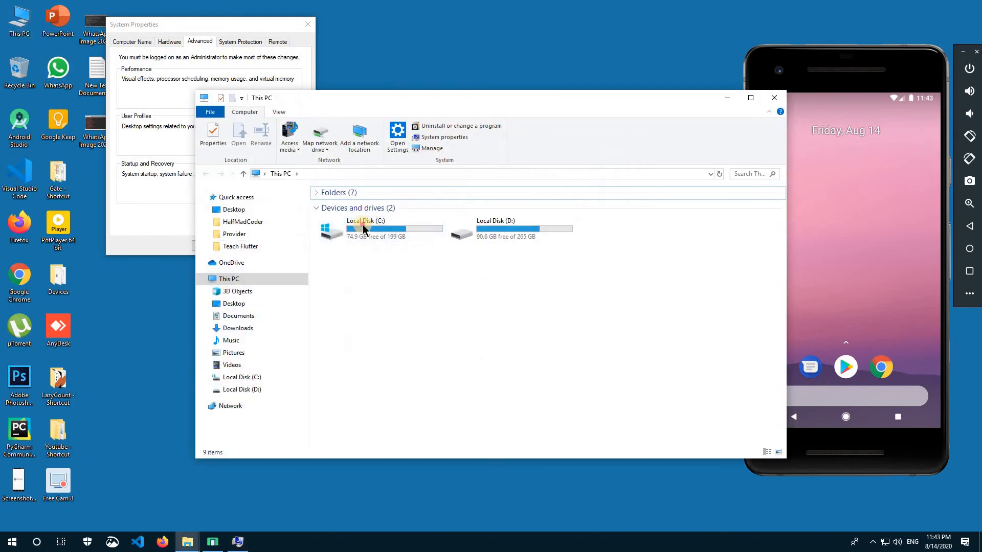
double_click(364, 228)
double_click(388, 249)
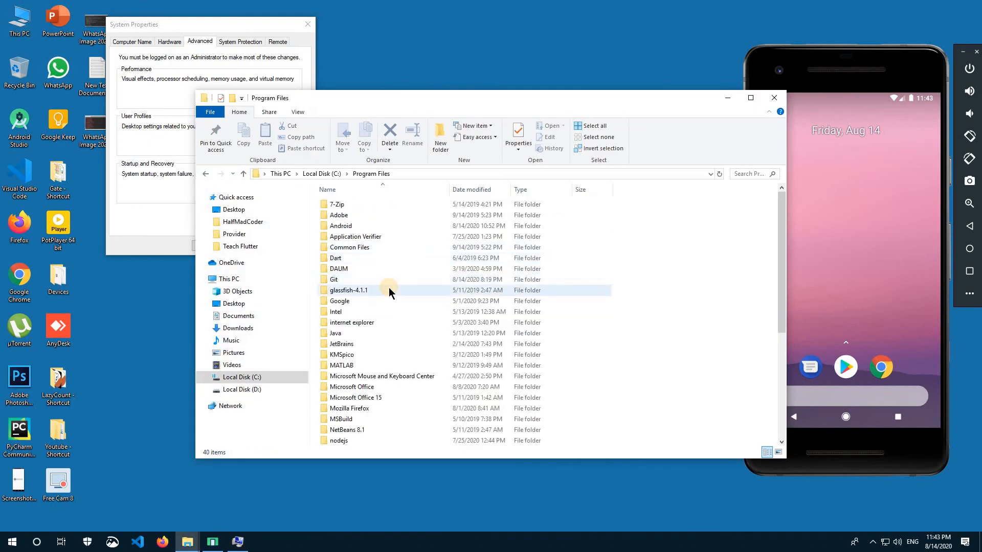
double_click(365, 339)
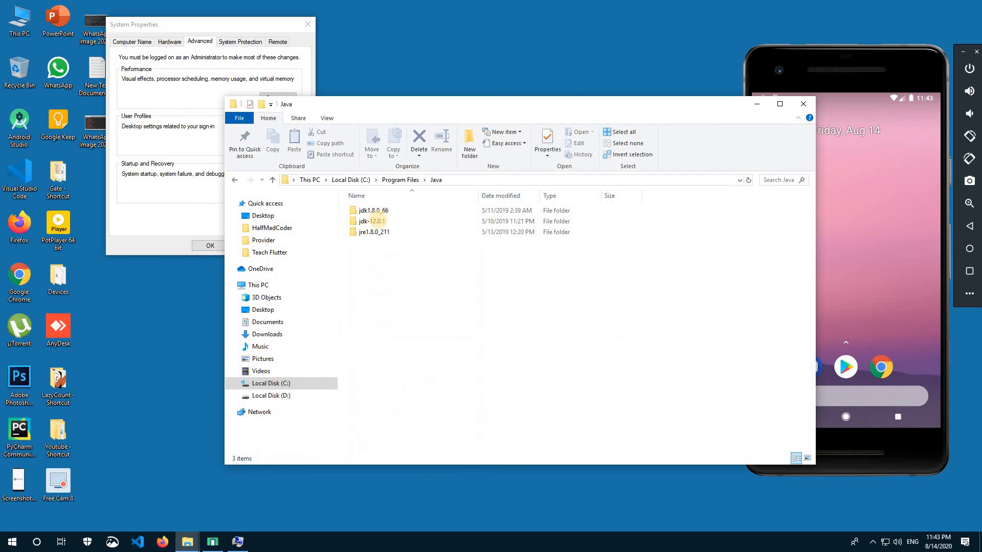
double_click(375, 224)
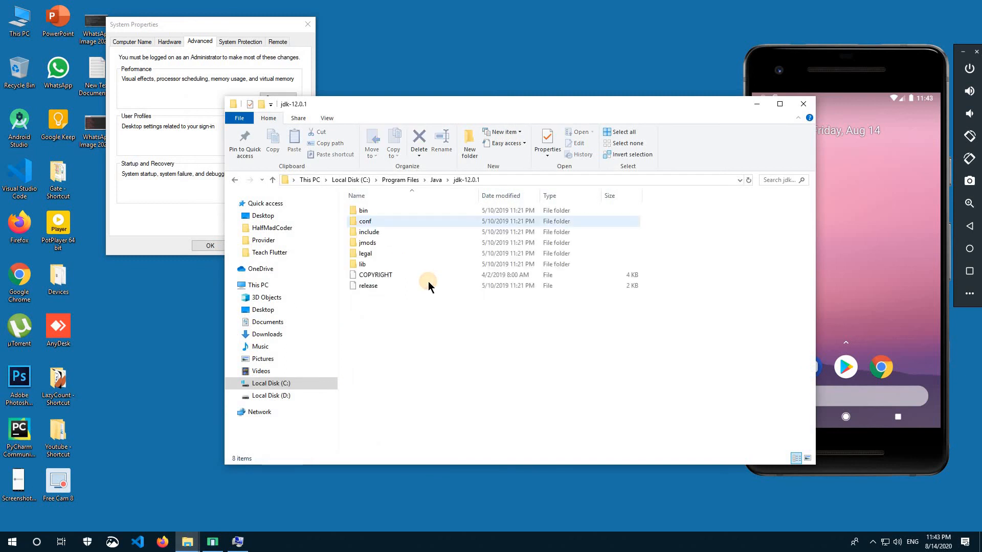
click(206, 541)
click(384, 204)
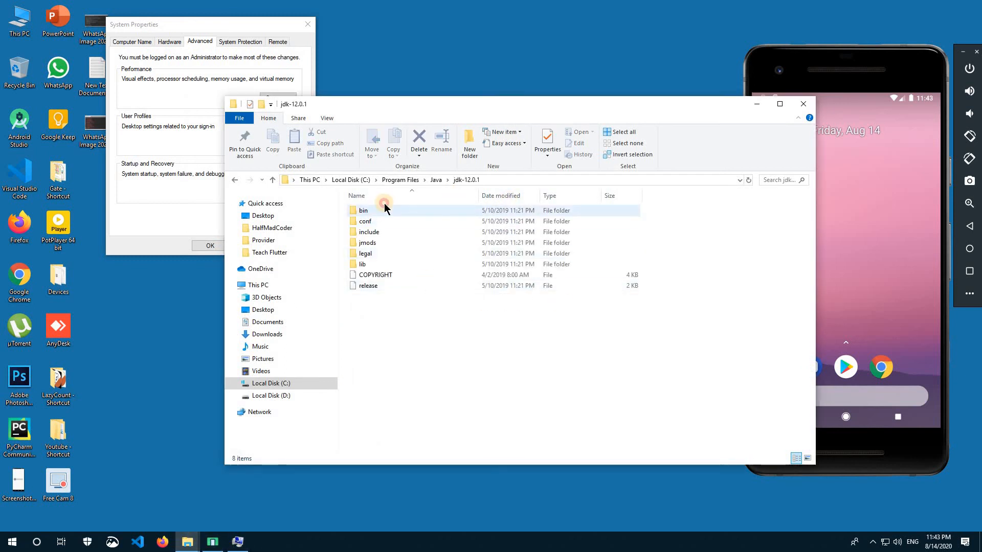
double_click(385, 209)
click(520, 179)
key(ctrl+c)
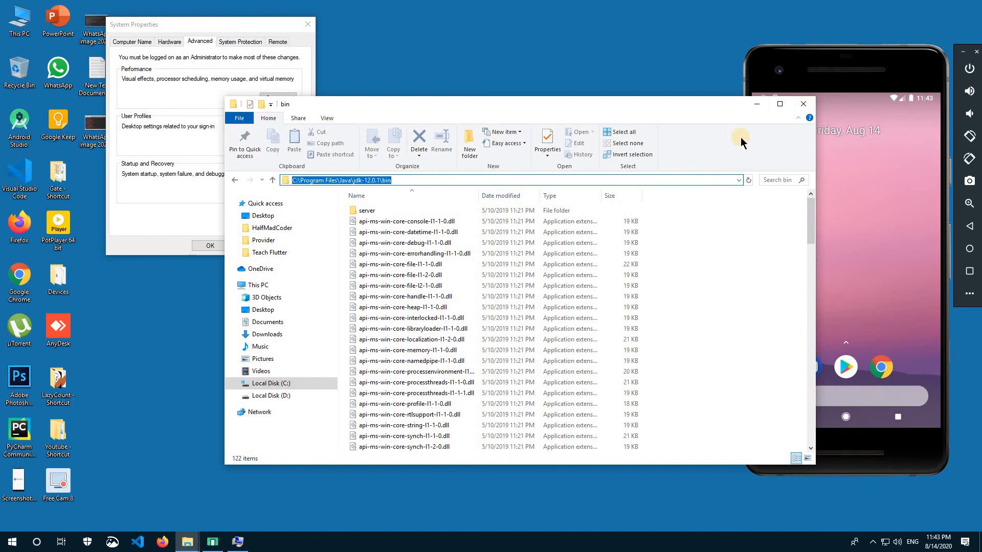
click(803, 105)
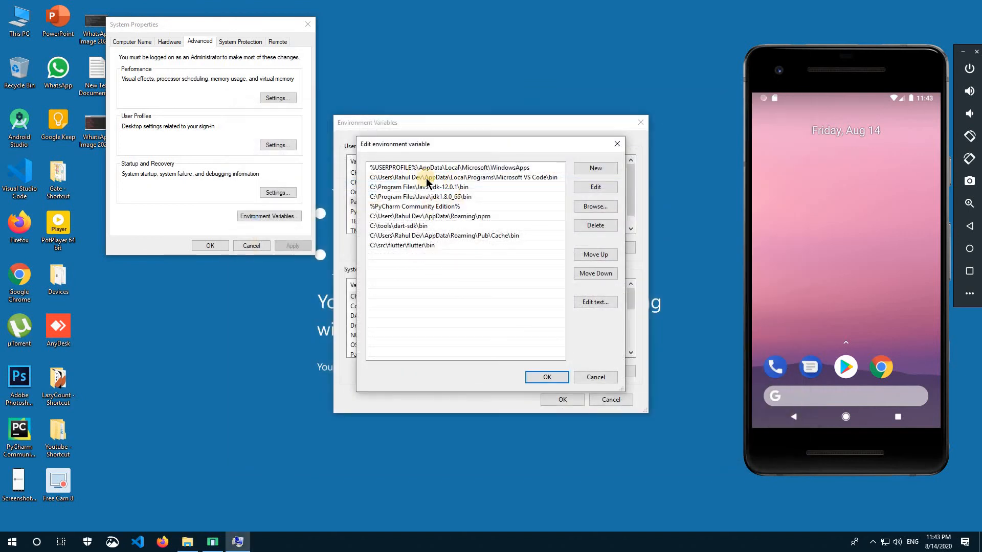
Try adding C:\Program Files\Java\jdk-12.0.1\bin as a new Path entry, and clear the entry again
click(586, 169)
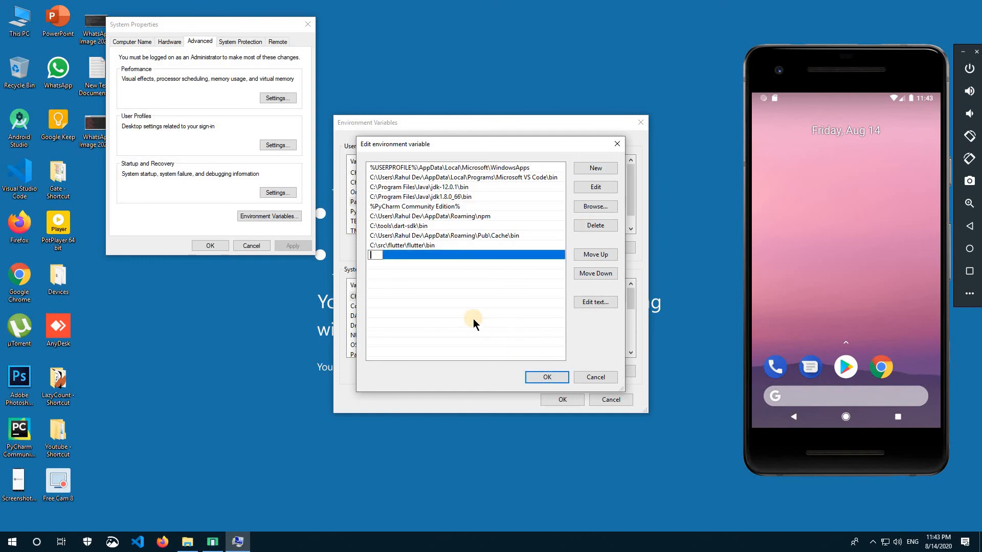
key(ctrl+v)
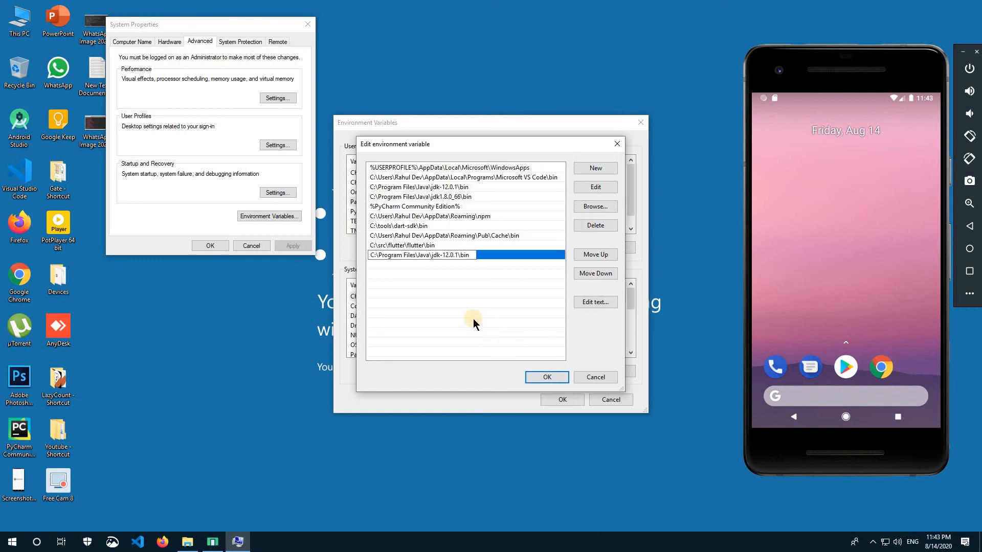
key(ctrl+a)
key(BackSpace)
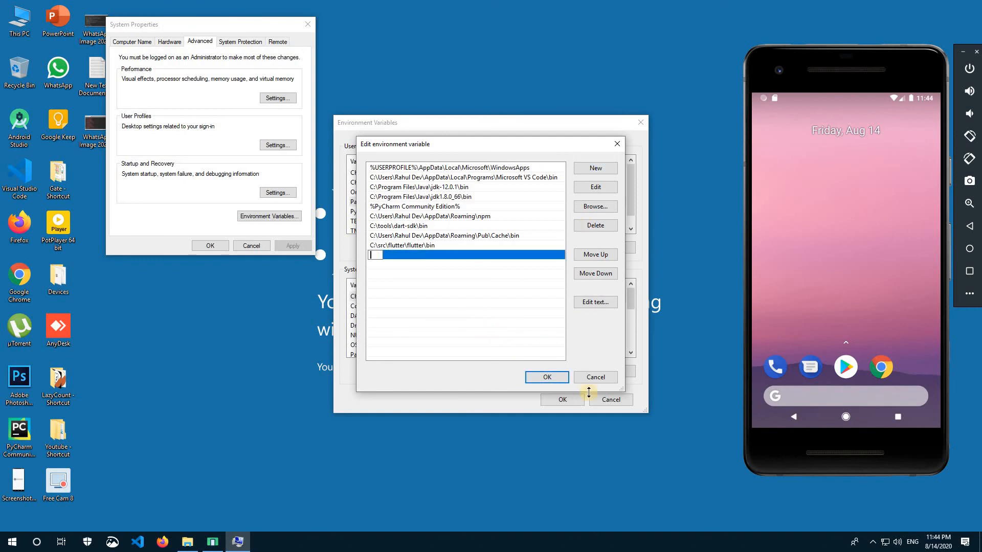
click(523, 331)
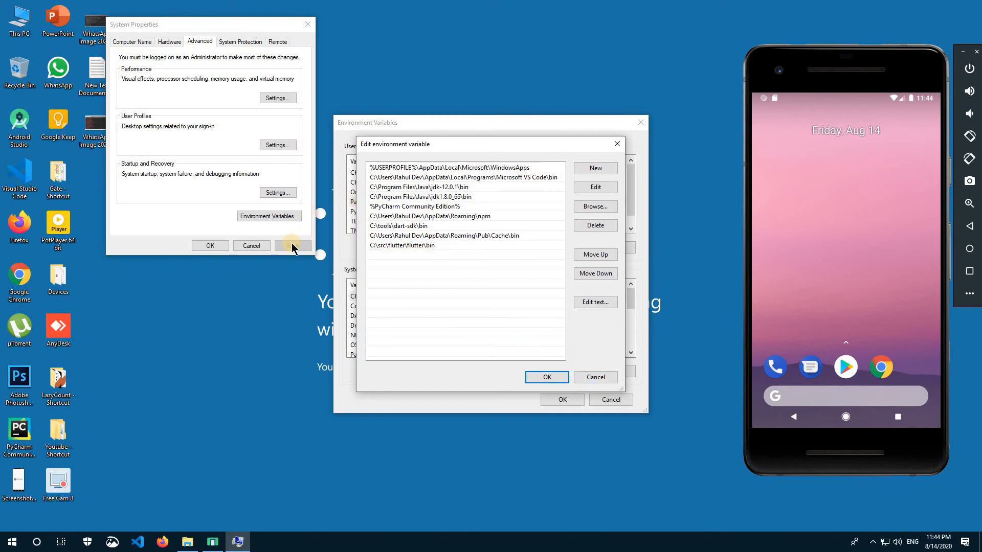
Accept and close the Path editor, Environment Variables and System Properties dialogs
click(290, 238)
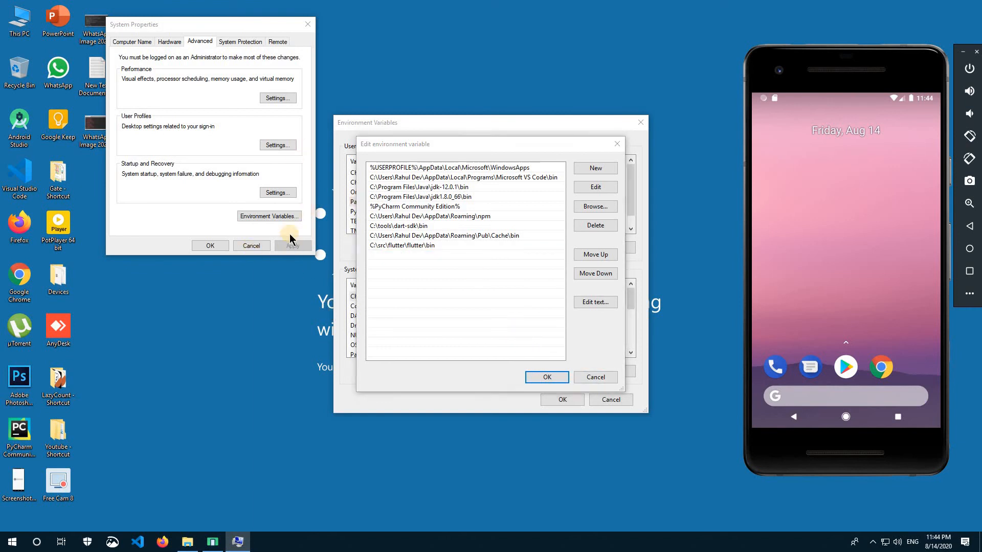
click(557, 373)
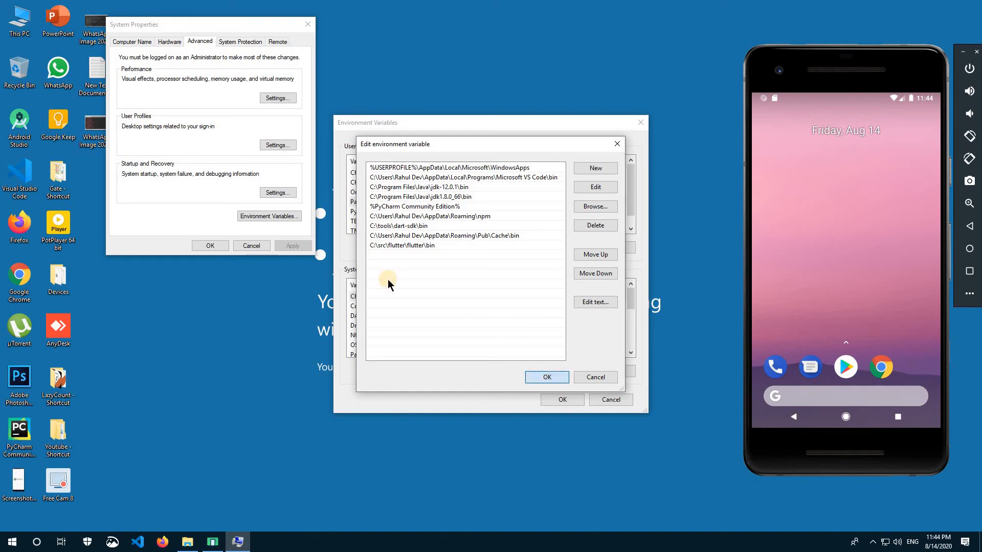
click(563, 400)
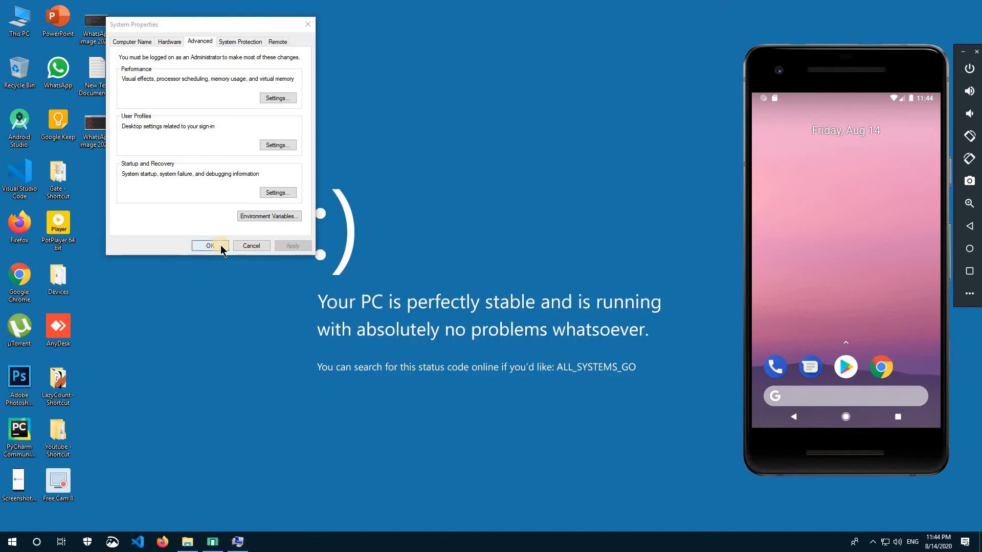
key(Return)
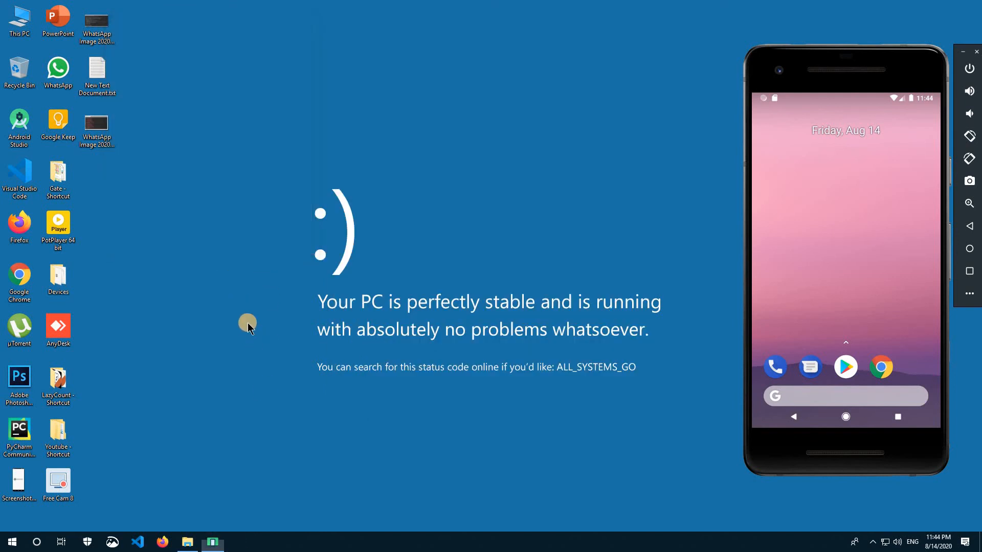
View the two WhatsApp images on the desktop, showing the flutter run and flutter doctor output, and close them
click(83, 28)
double_click(83, 28)
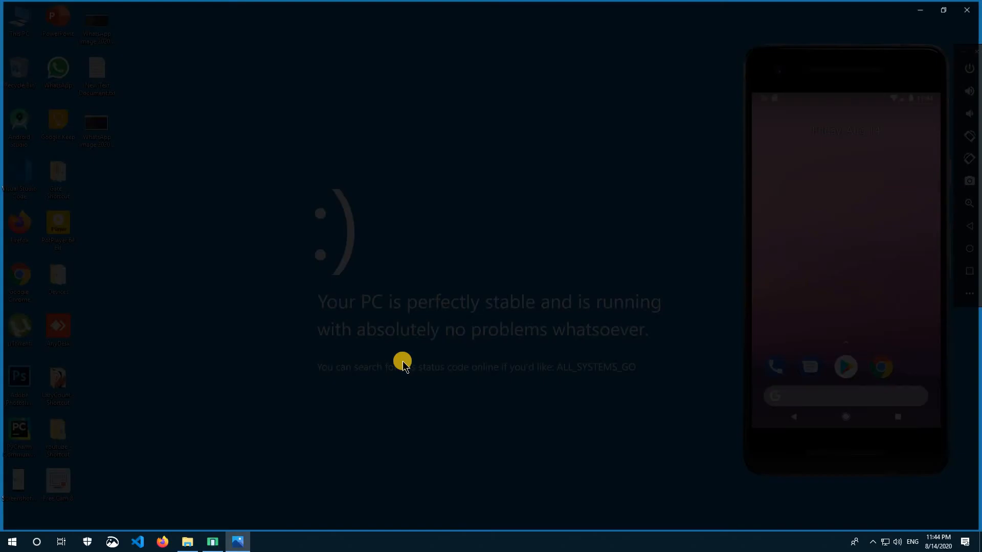
click(970, 6)
double_click(105, 115)
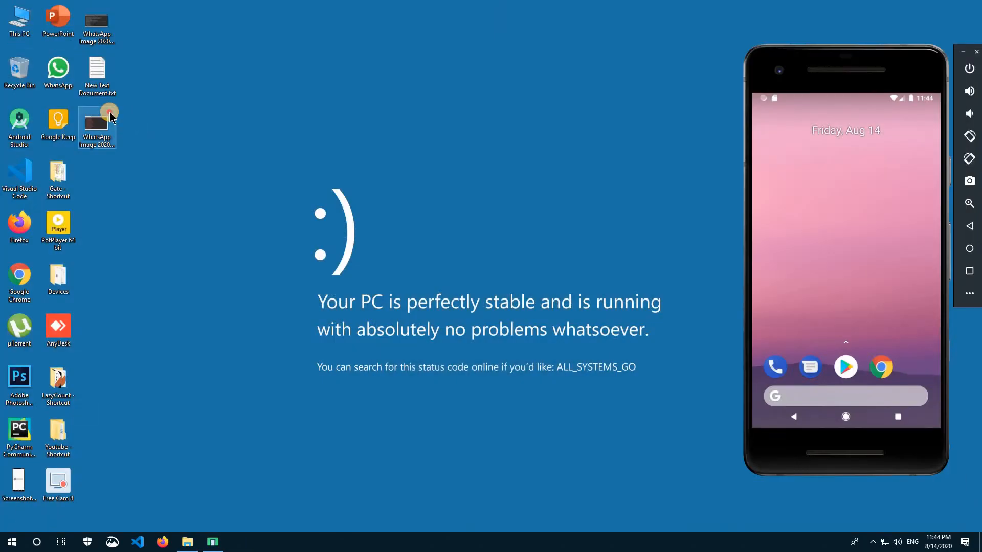
key(alt+F4)
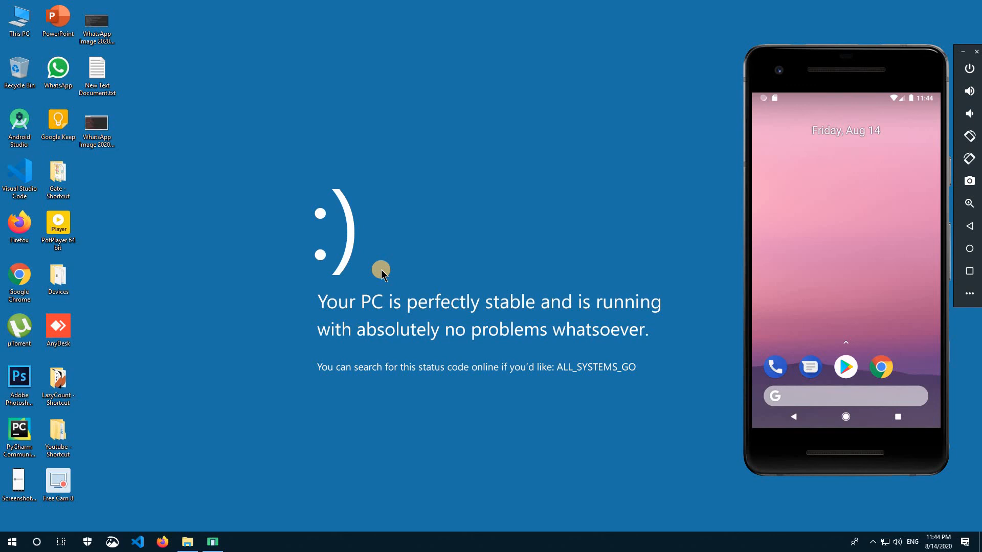
double_click(108, 117)
click(971, 7)
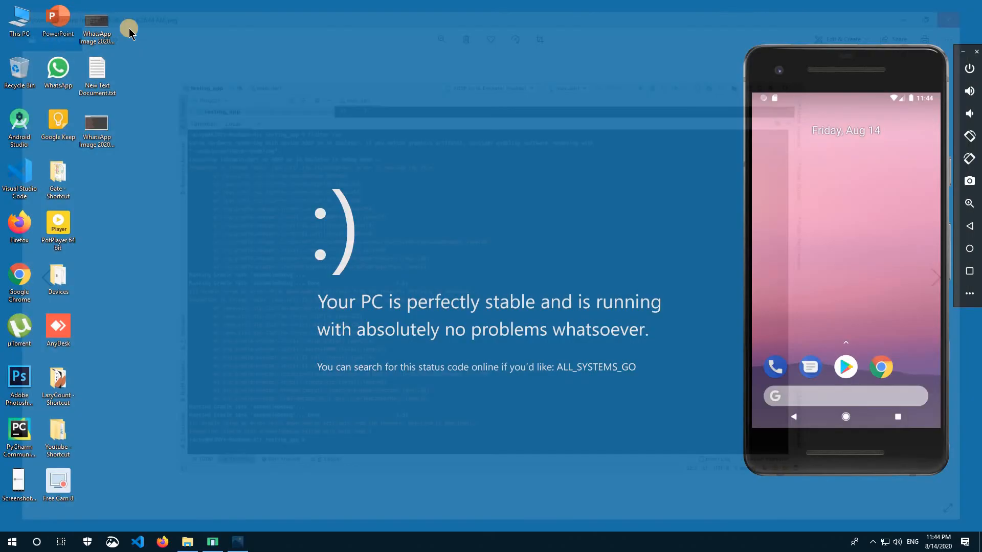
double_click(97, 25)
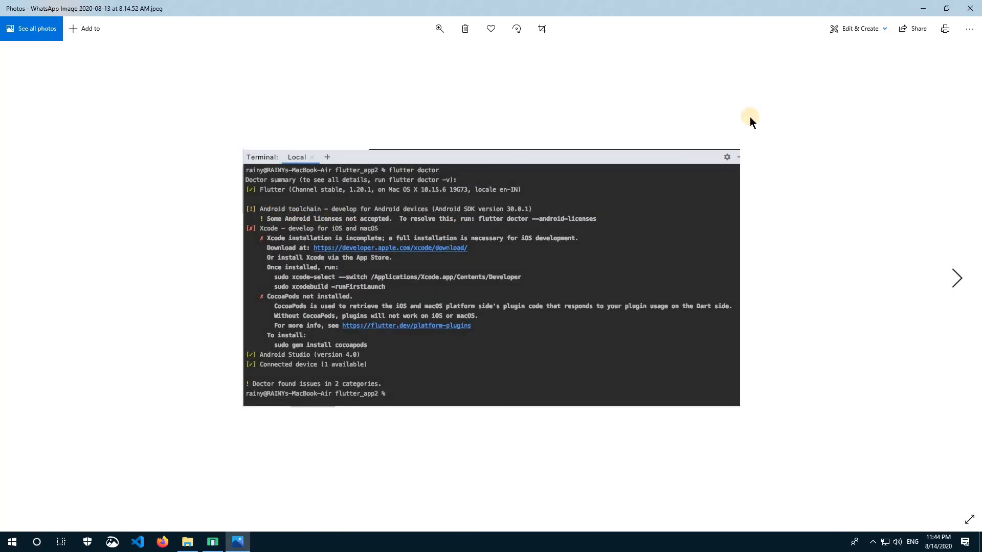
click(970, 8)
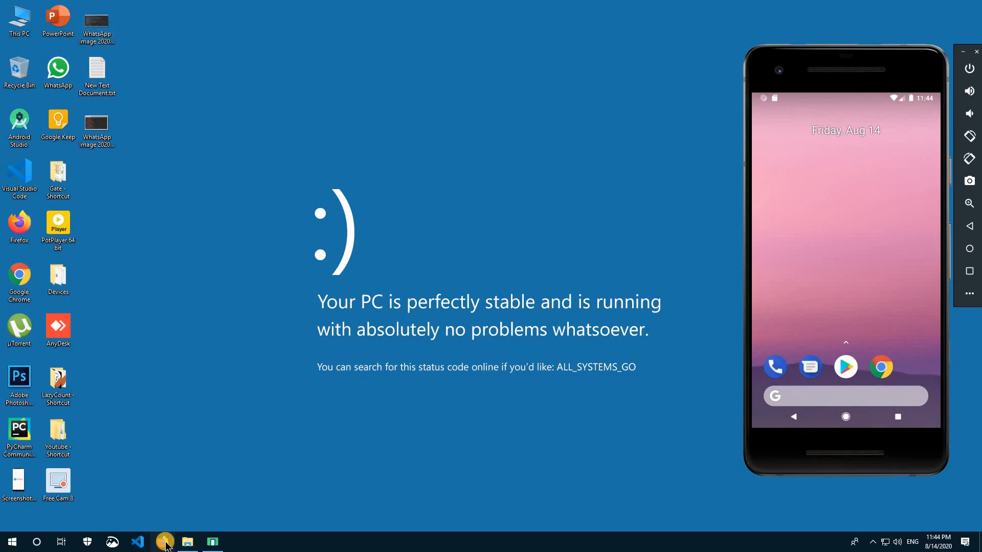
Switch to Firefox and search Google for "android toolchain flutter"
click(165, 542)
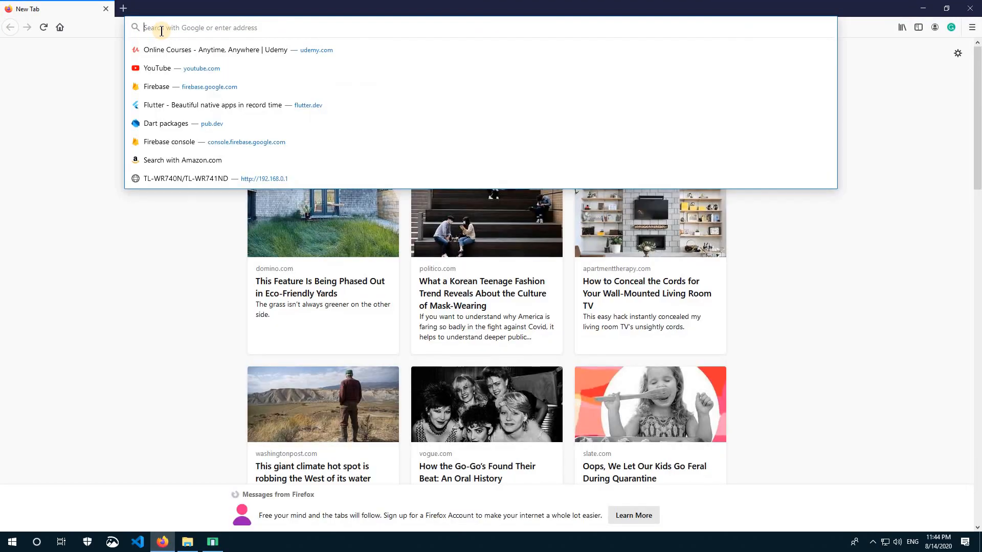
text(android)
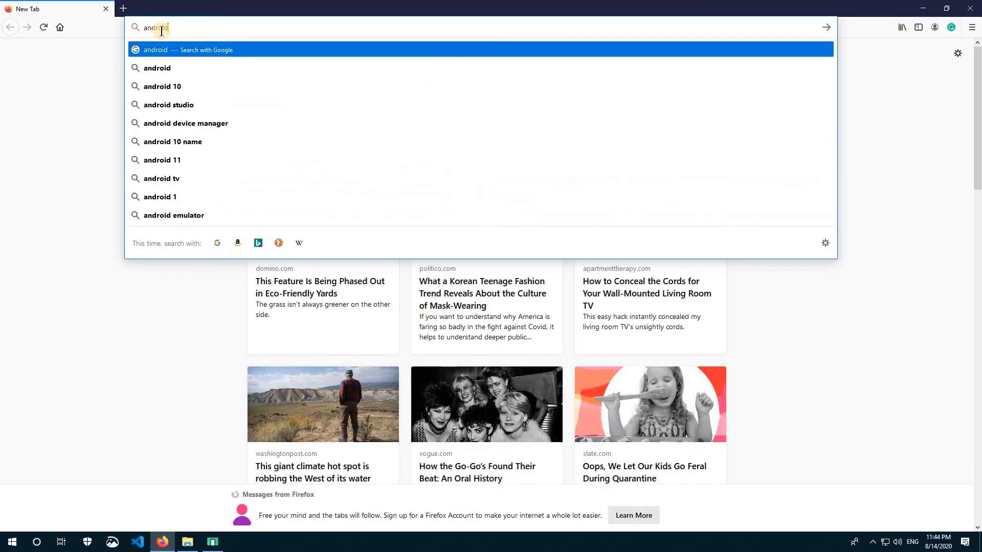
text( too)
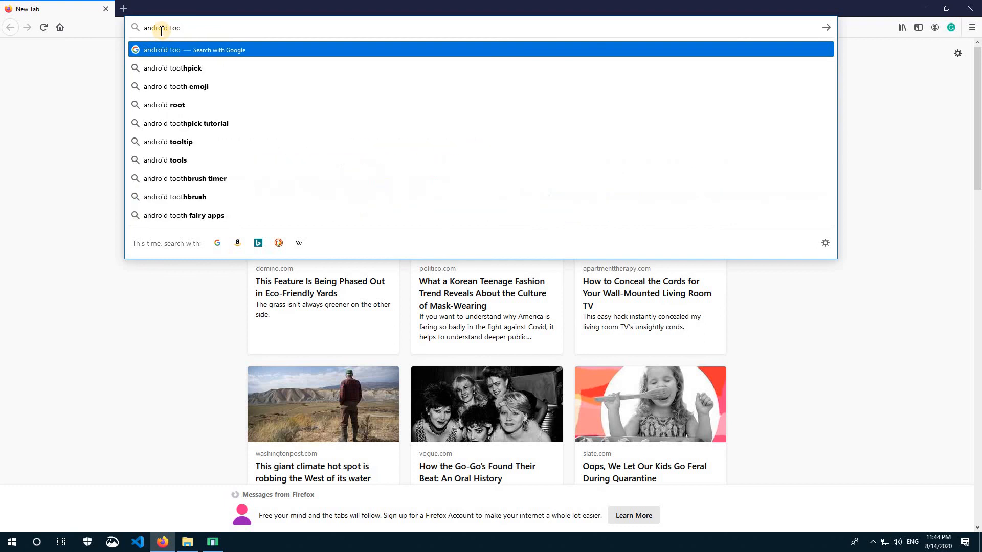
text(lchai)
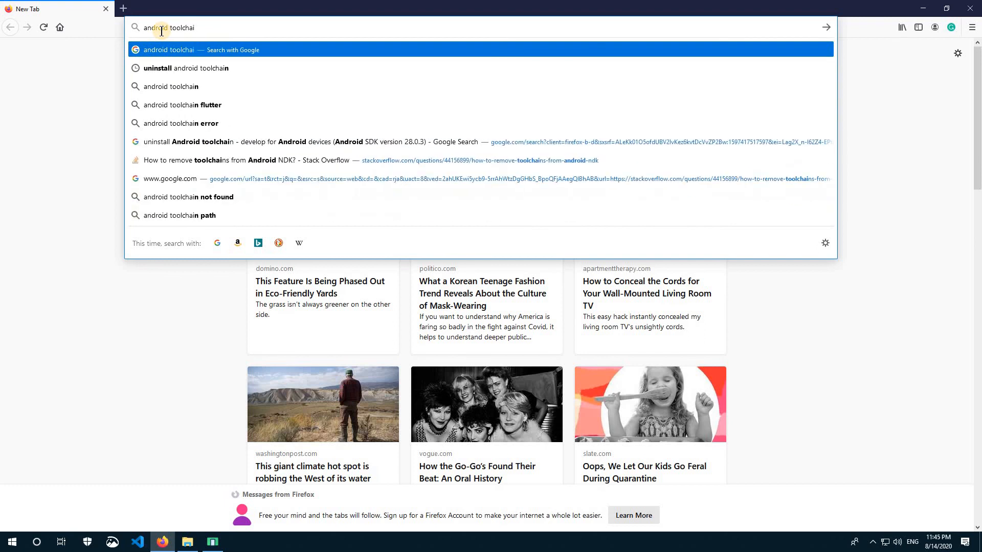
key(Down)
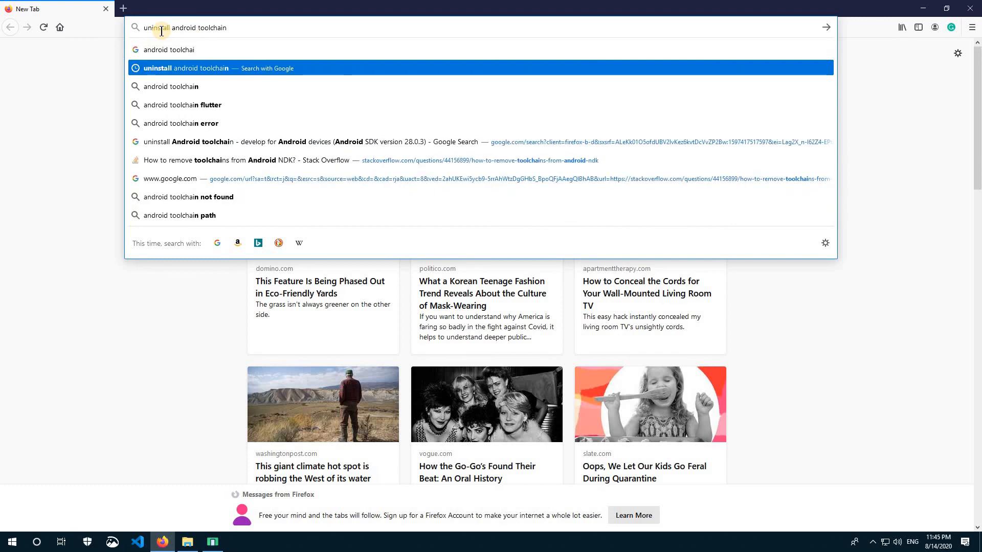
key(Down)
key(Down)
key(Return)
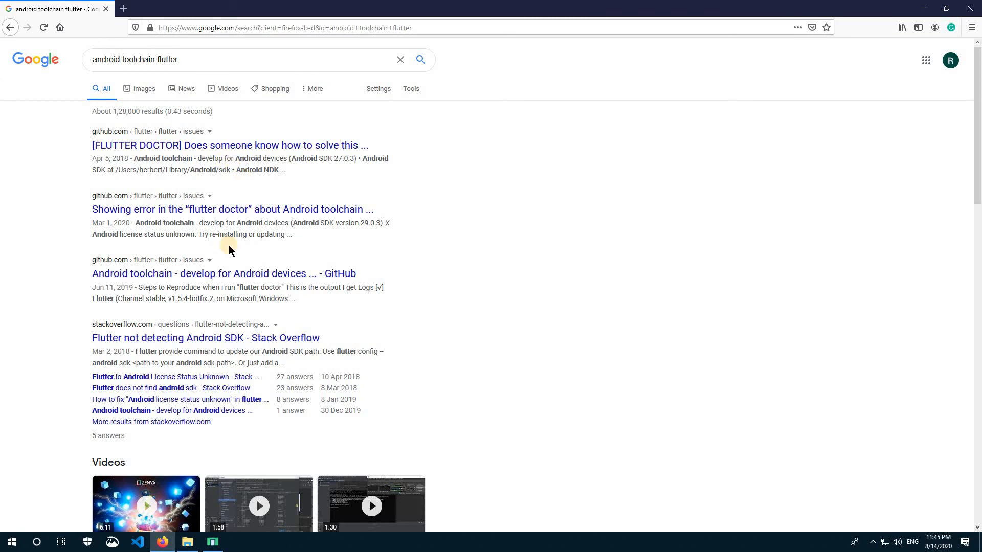
Open the GitHub issue #16280 about the unknown Android license status and read through its comments for a suggested fix
click(246, 152)
scroll(358, 309, down, 4)
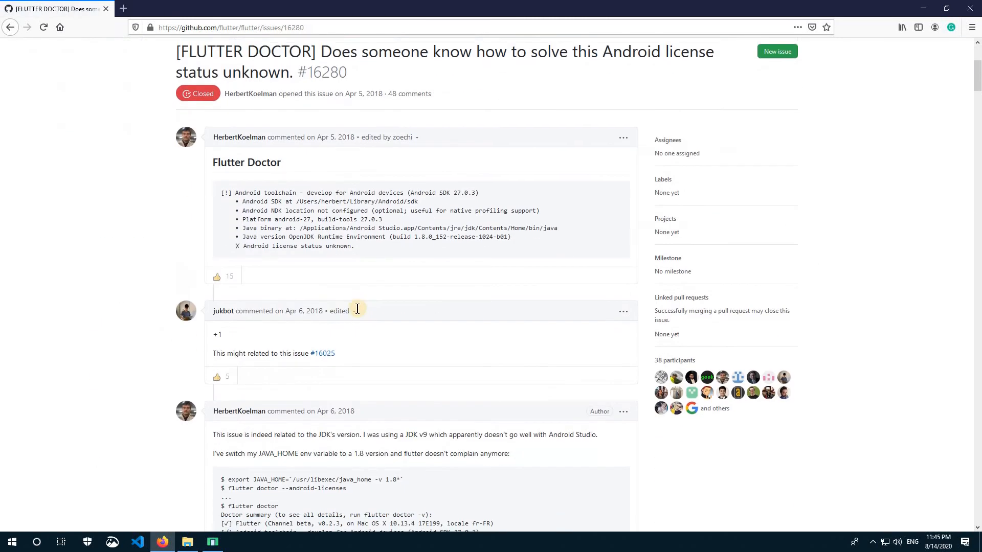
scroll(358, 309, down, 20)
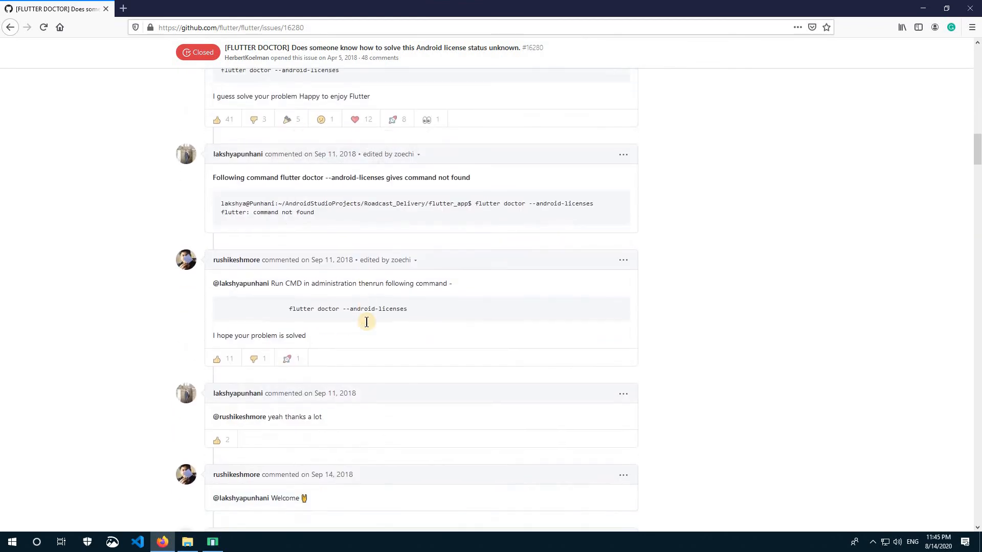
scroll(367, 322, down, 20)
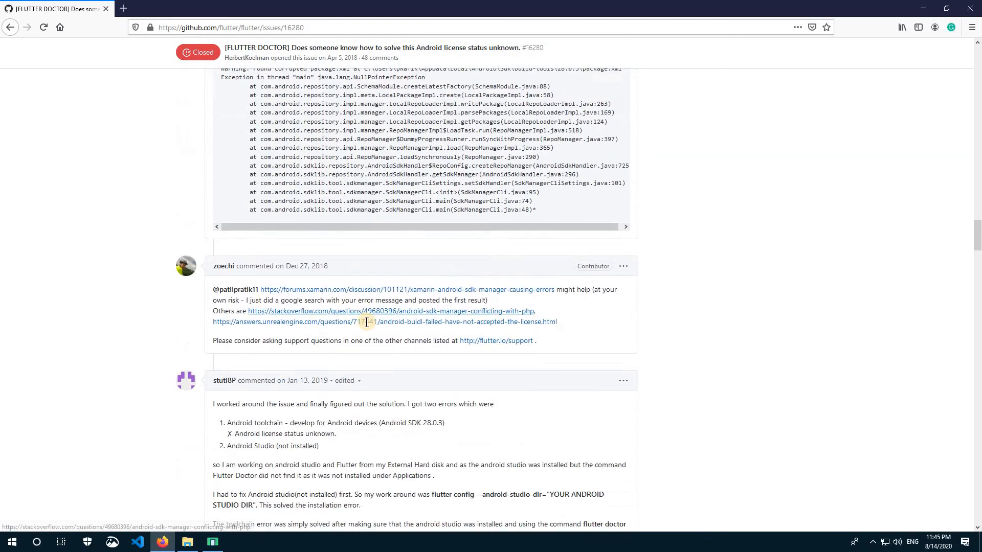
scroll(366, 322, down, 8)
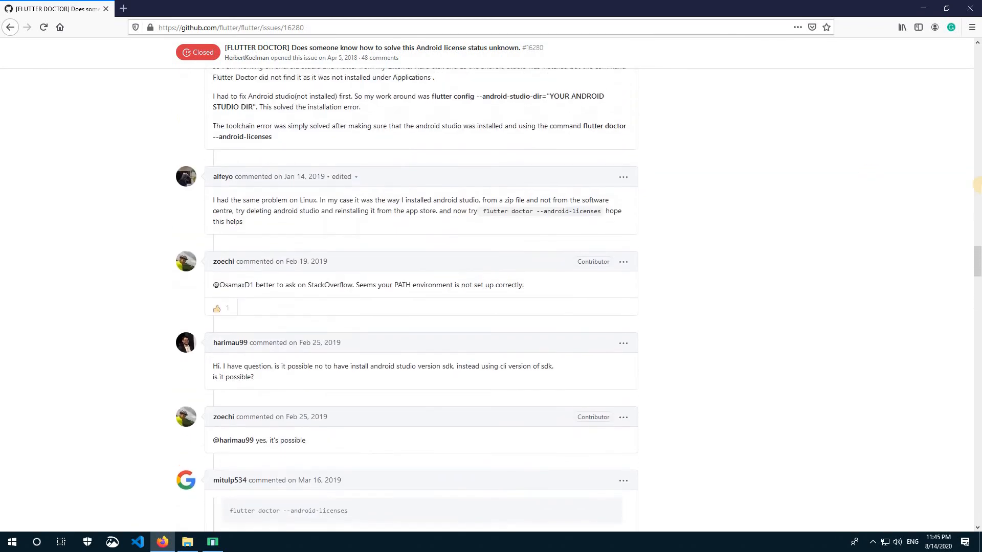
scroll(977, 184, up, 15)
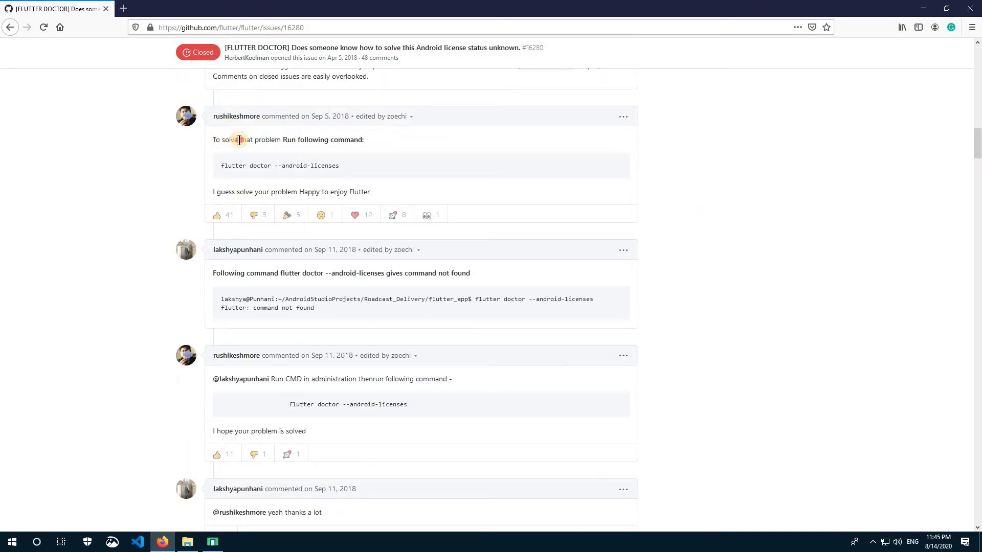
Highlight the instruction and the command flutter doctor --android-licenses in the Sep 5, 2018 comment, and close the browser
drag(213, 140, 364, 141)
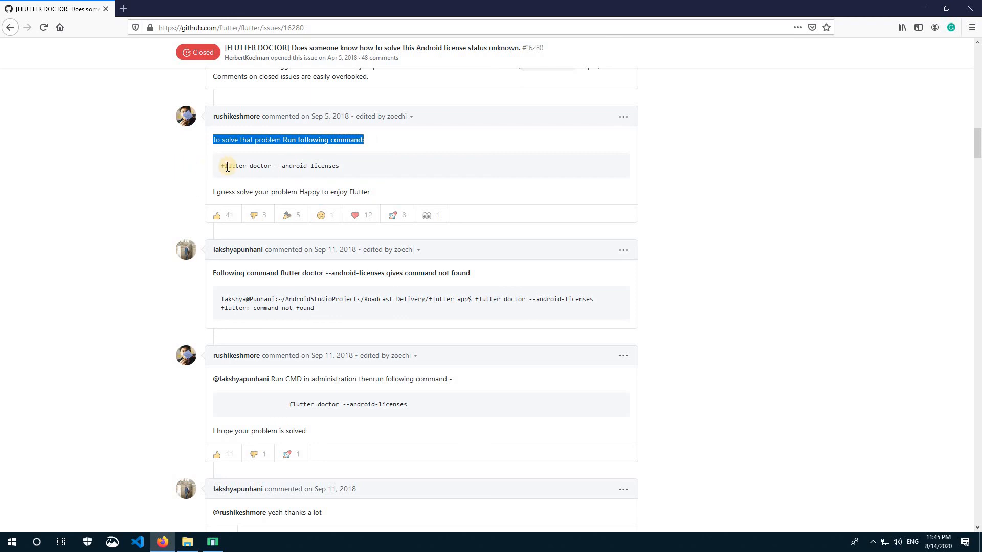
drag(221, 166, 367, 170)
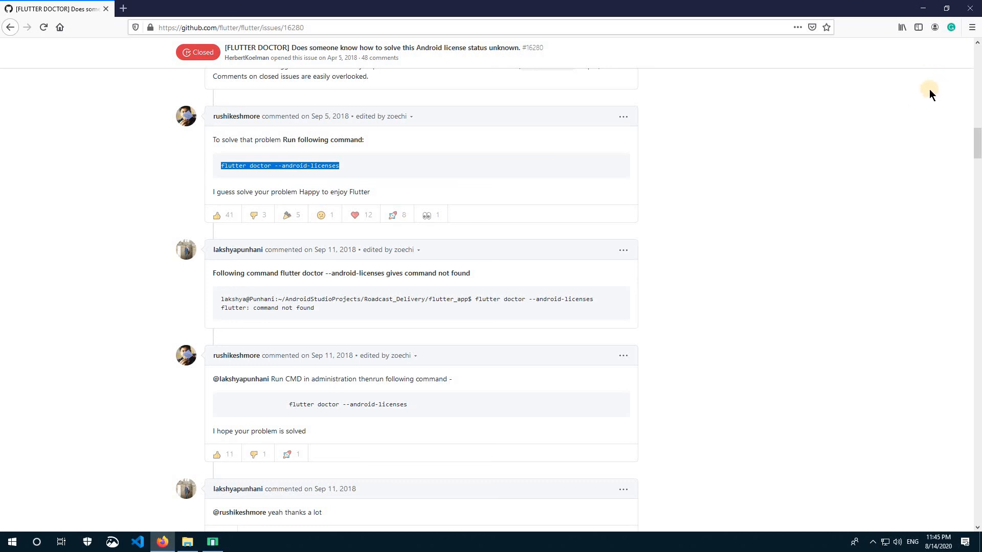
click(975, 5)
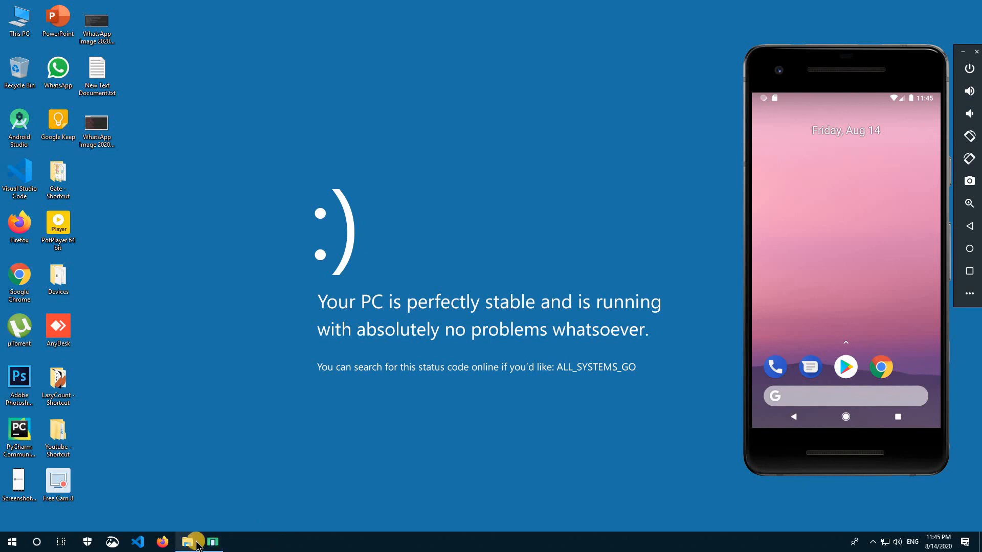
click(189, 295)
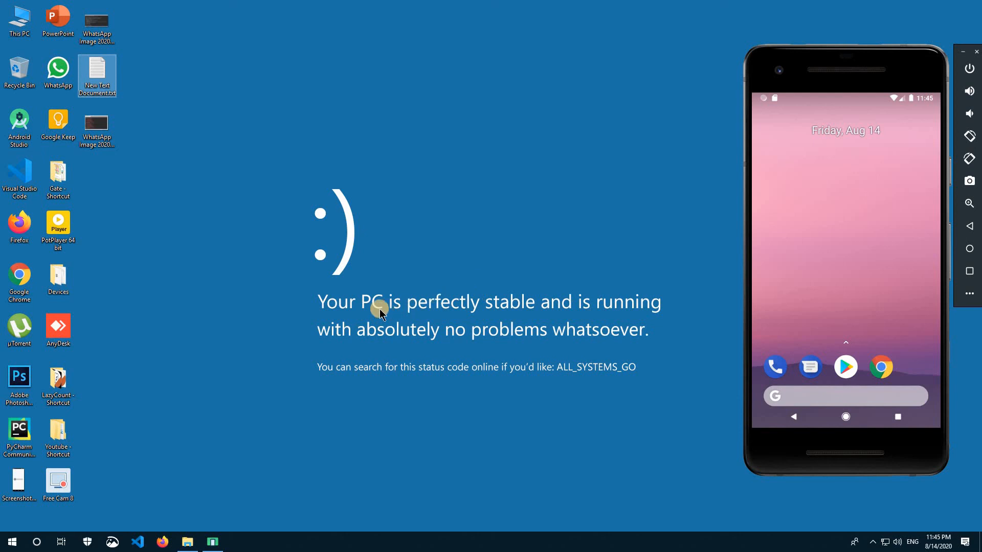
click(256, 171)
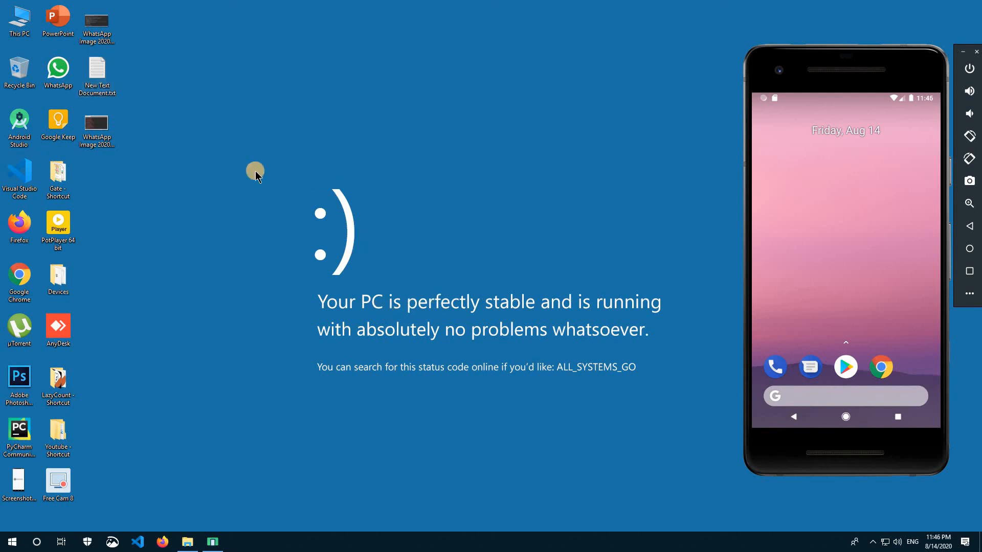